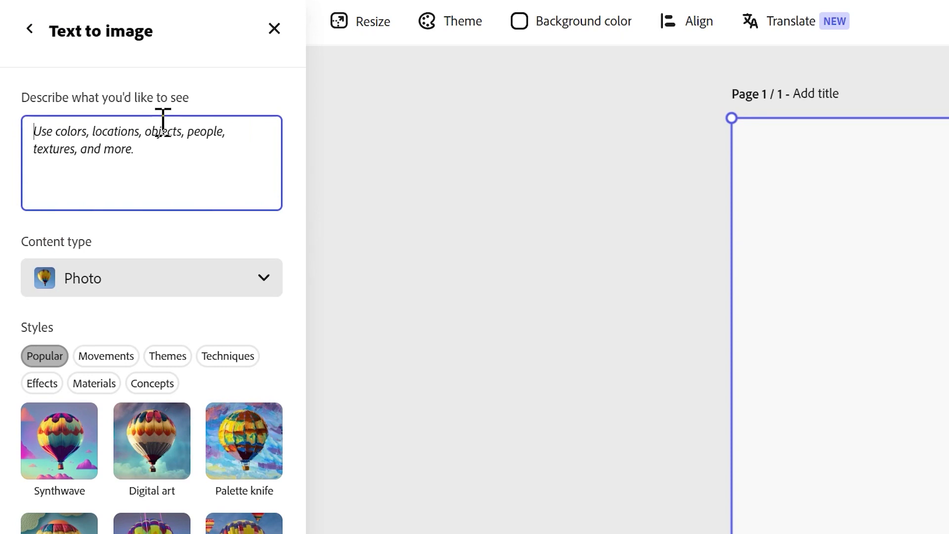
- Set the image generator's content type to None and apply the Layered paper material style
click(97, 286)
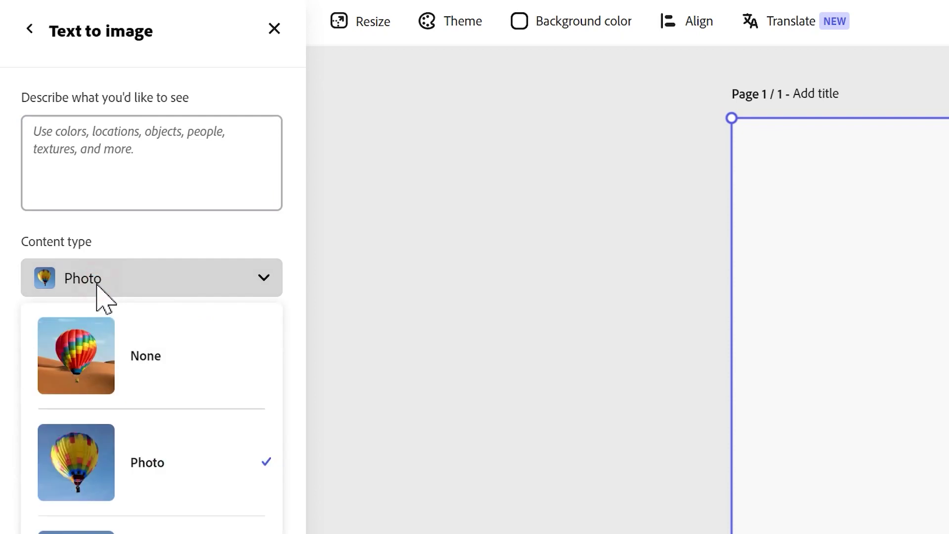
click(164, 363)
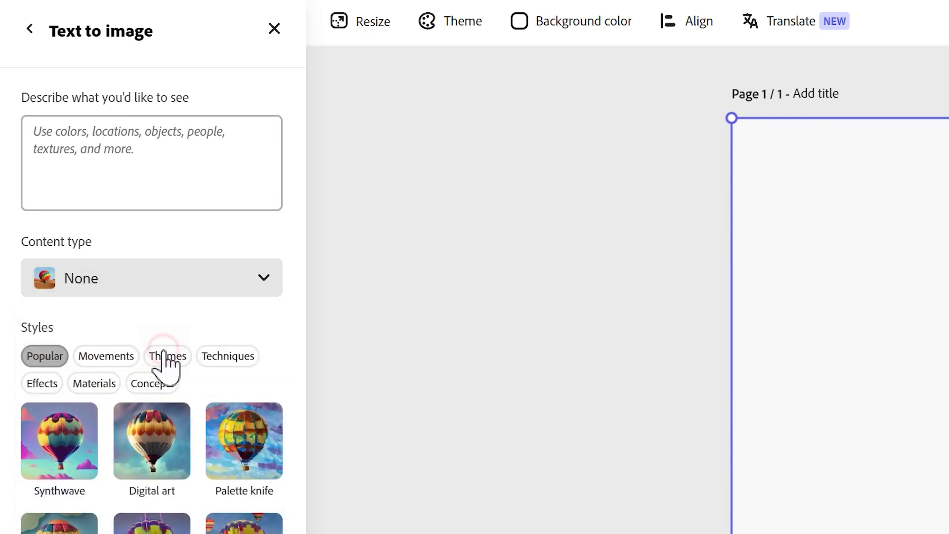
click(112, 361)
click(224, 363)
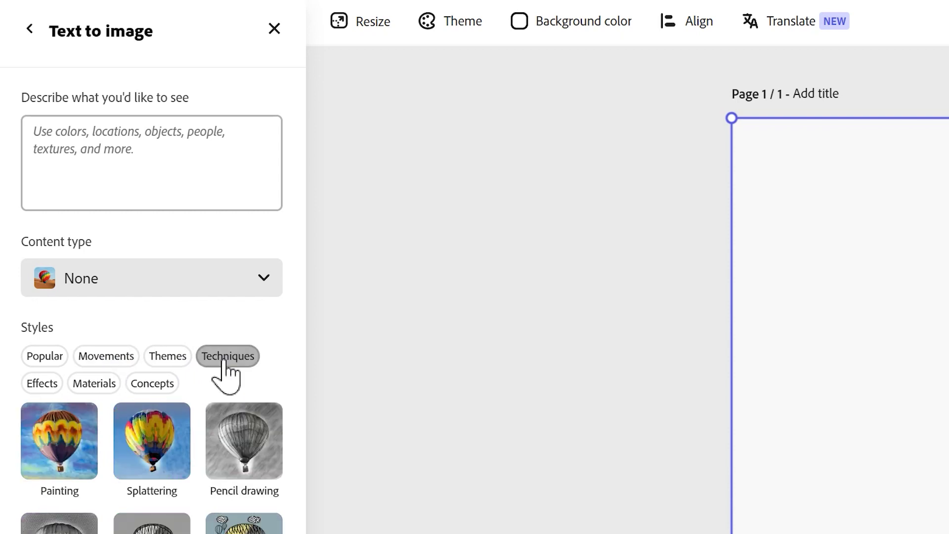
click(39, 387)
click(88, 386)
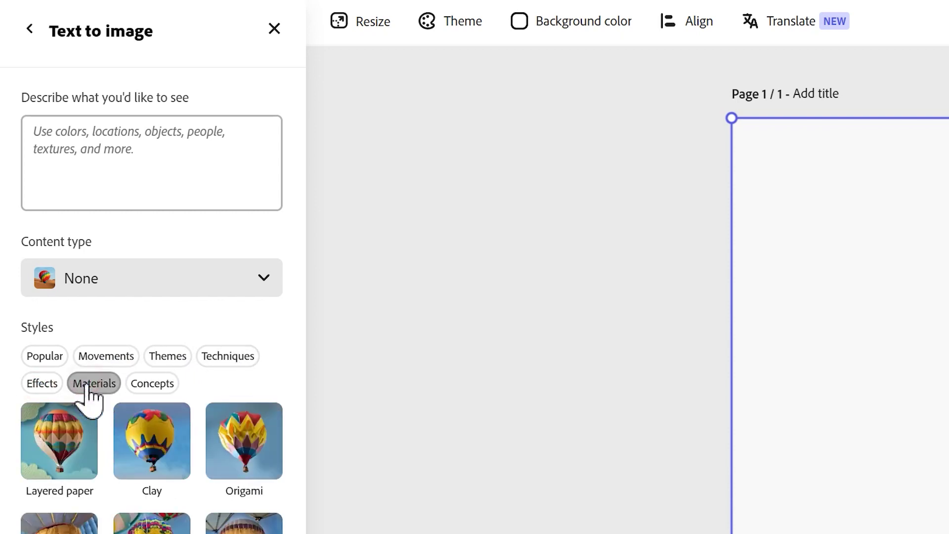
click(40, 460)
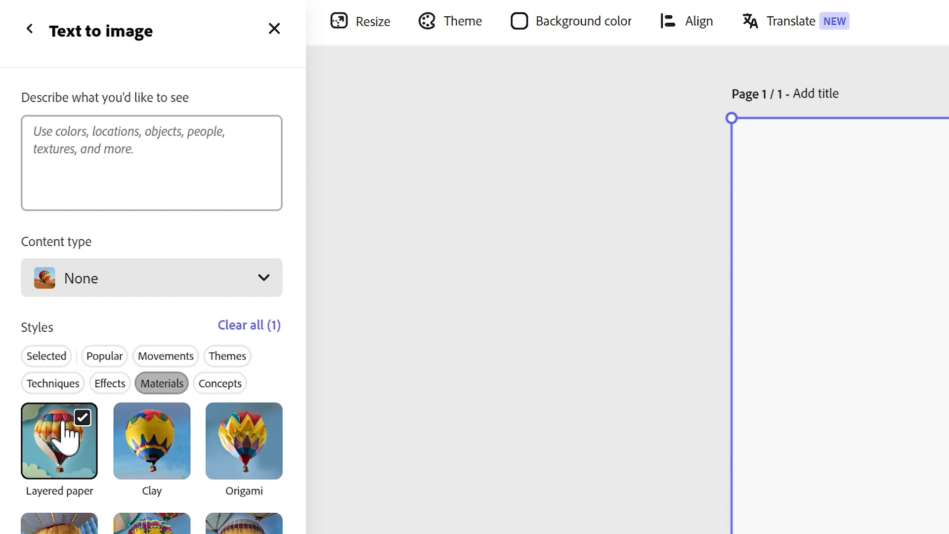
click(178, 180)
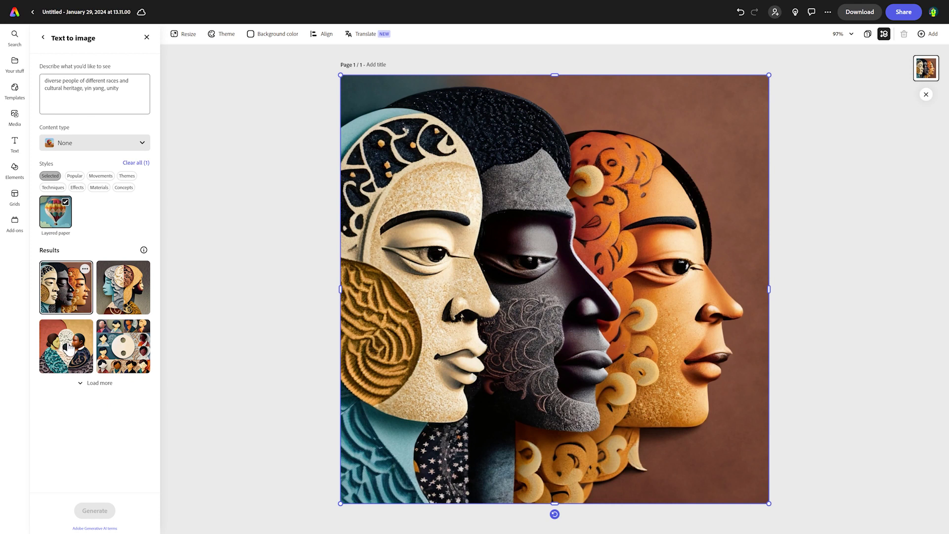
- Compare the second and third generated results, then place the fourth one on the page
click(128, 298)
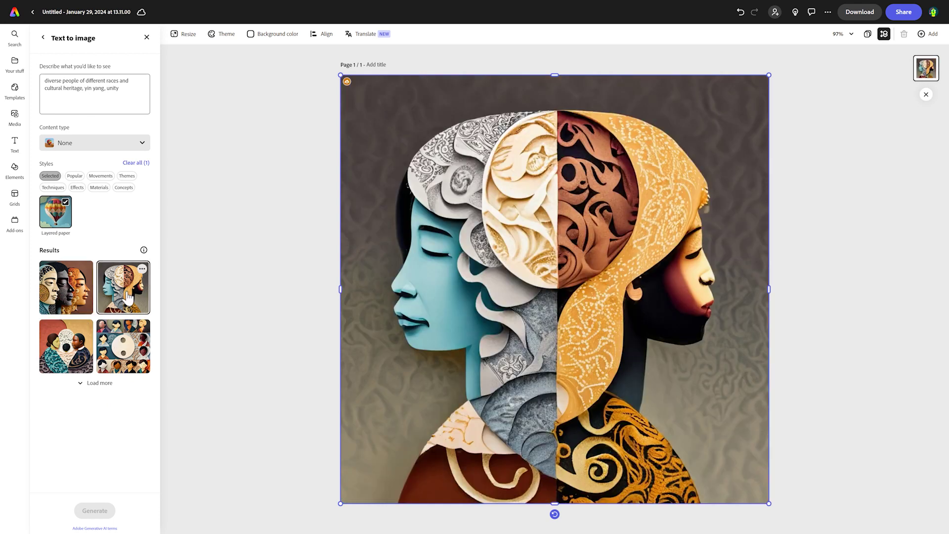
click(62, 336)
click(117, 350)
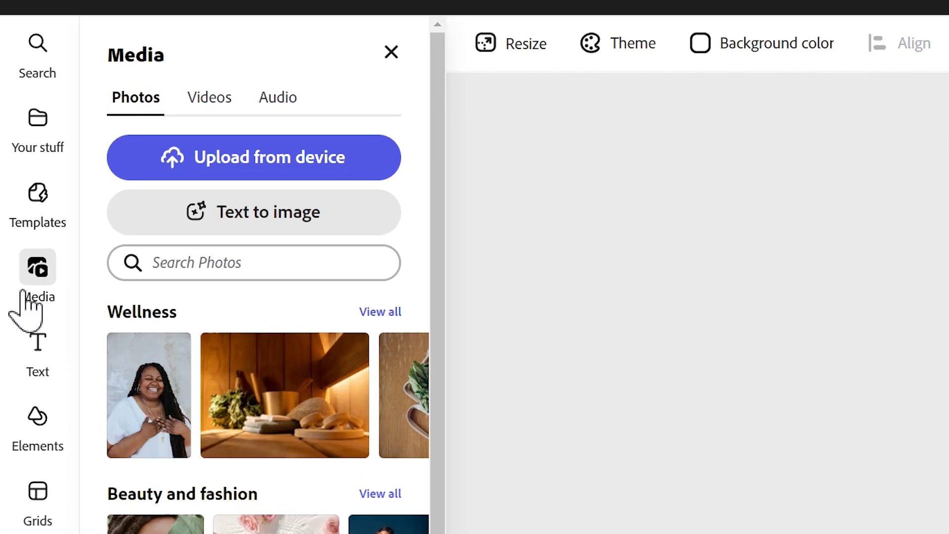
- Add a text box reading 'SAME SAME BUT DIFFERENT' over the faces image and reselect it
click(37, 343)
click(287, 104)
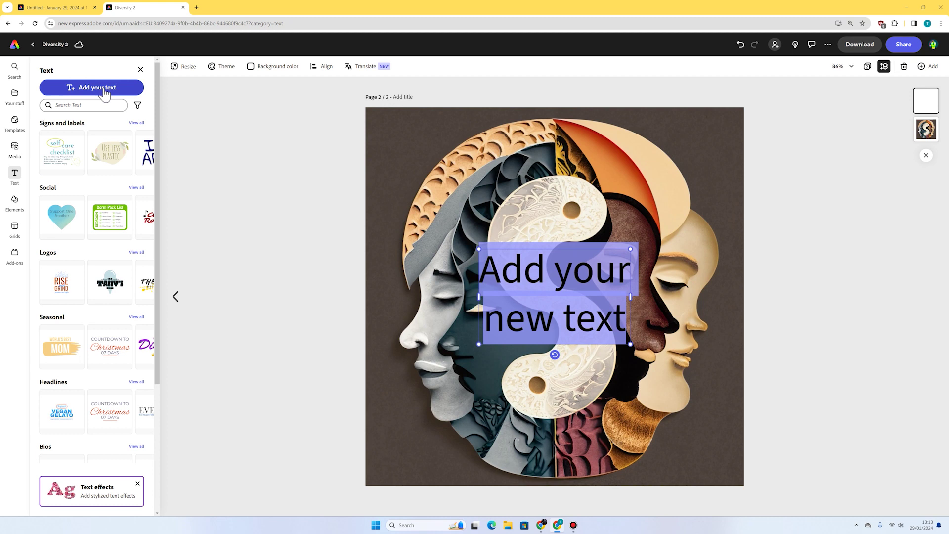
text(SAME SAME B)
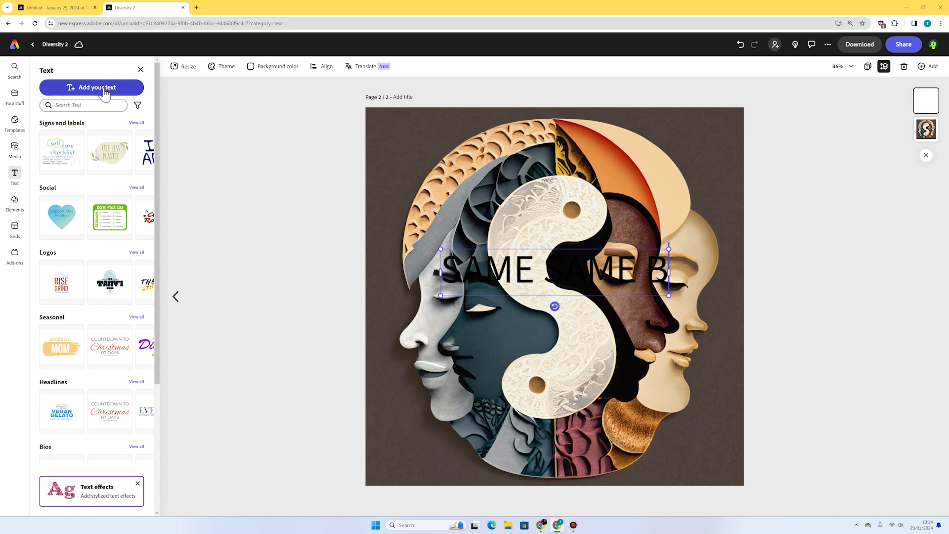
text(UT DIFFERE)
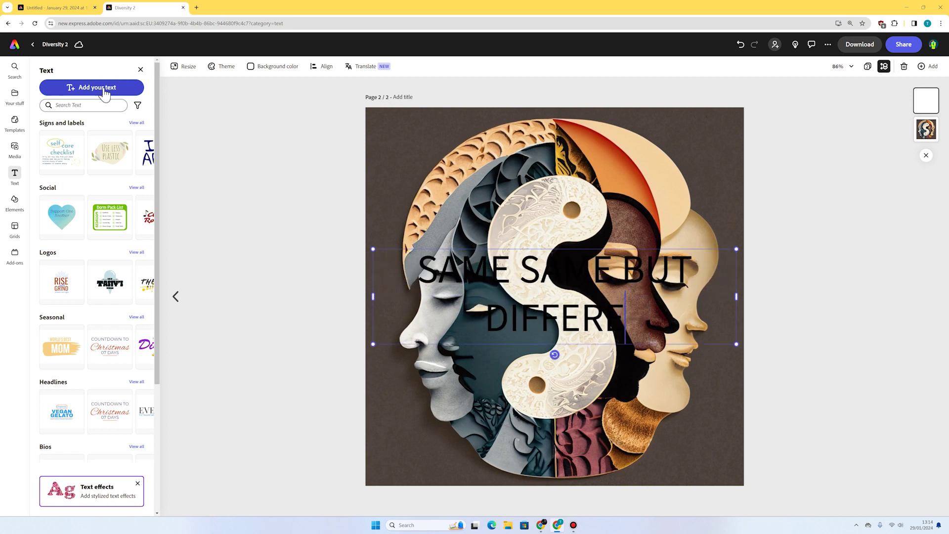
text(NT)
click(855, 338)
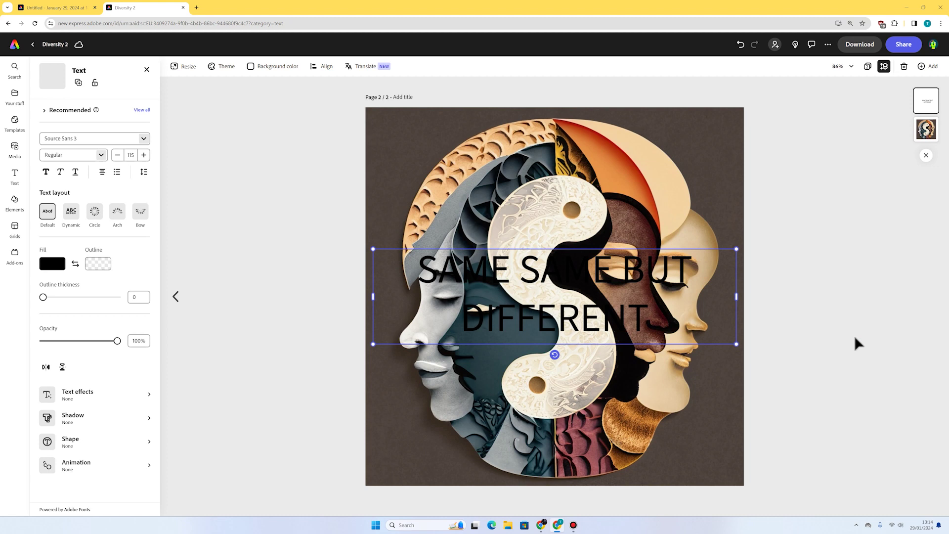
click(824, 325)
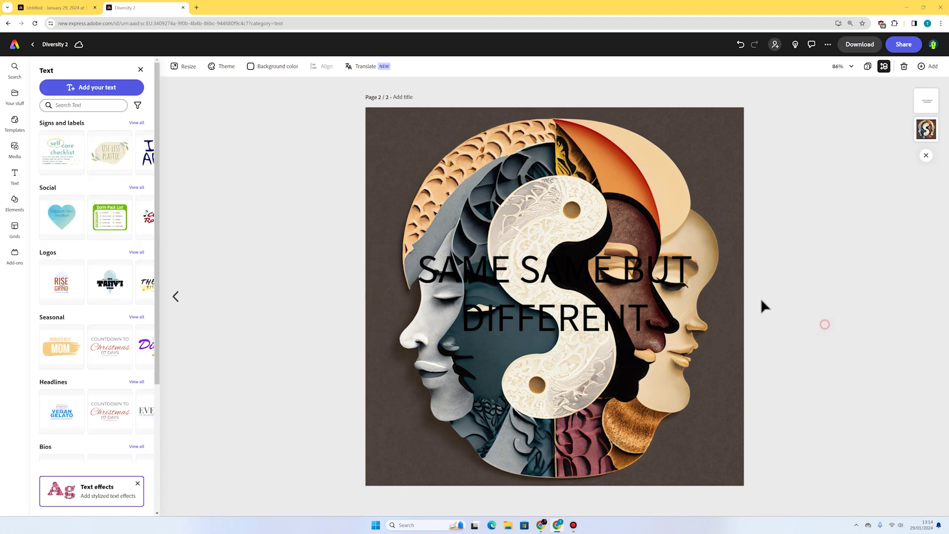
click(642, 310)
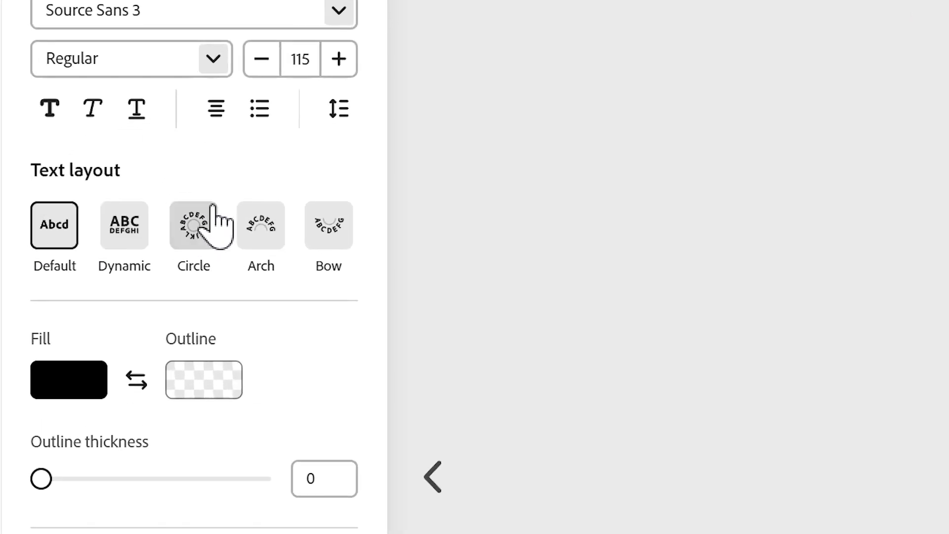
- Apply the Circle layout to the text and move the ring up to centre it
click(194, 227)
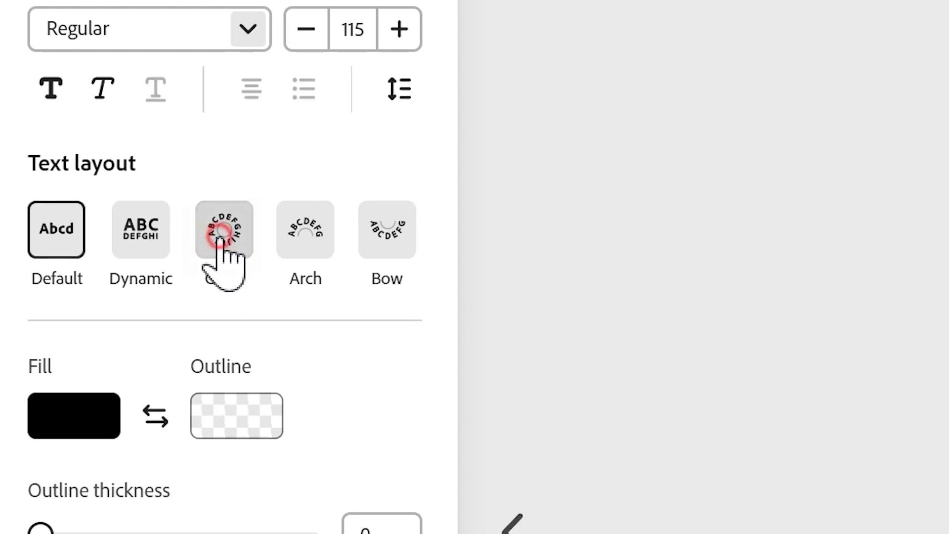
drag(624, 247, 615, 161)
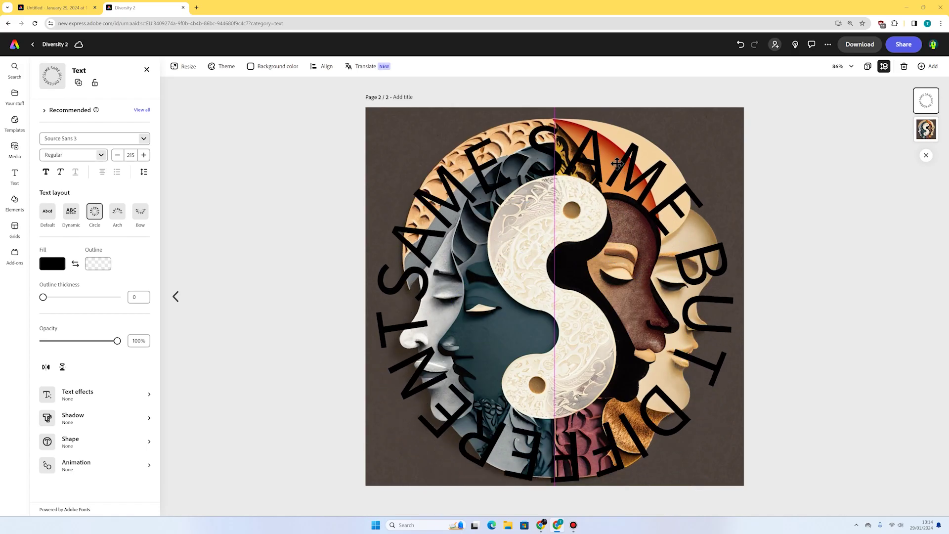
click(848, 240)
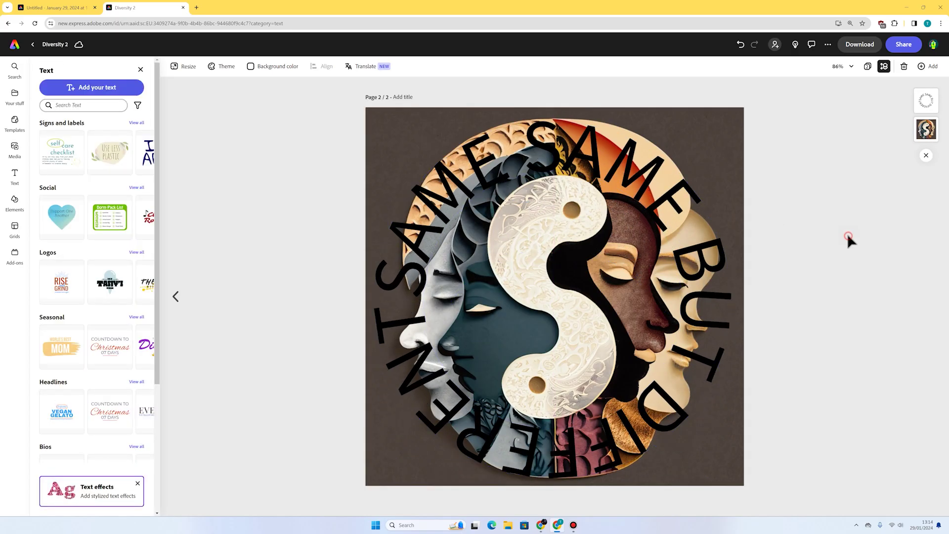
- Shrink the faces image and centre it inside the ring of text
click(569, 293)
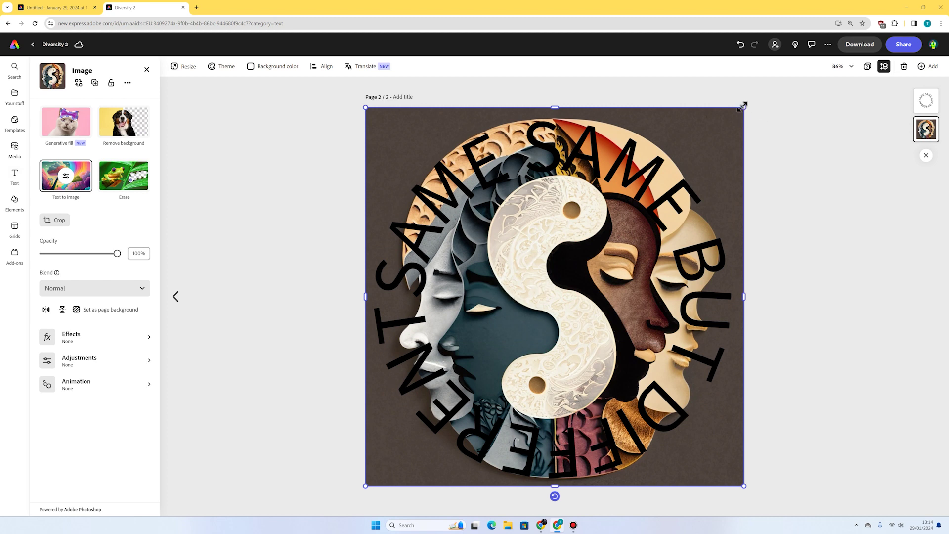
drag(746, 106, 641, 210)
drag(558, 307, 612, 273)
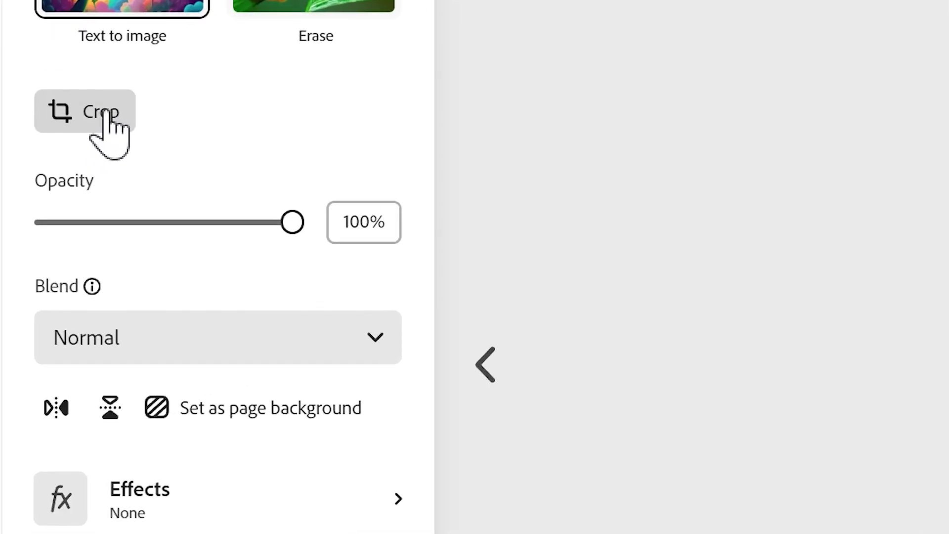
- Crop the faces image to a circle
click(57, 220)
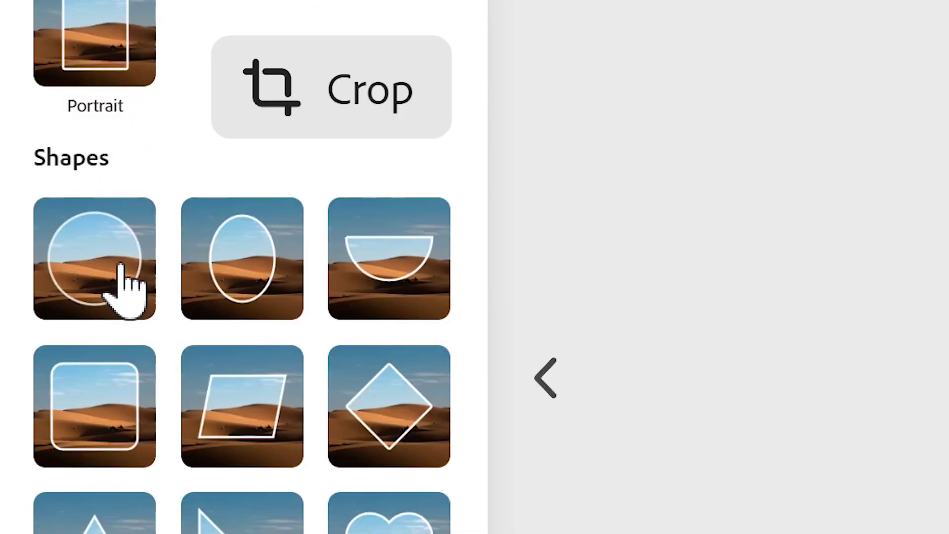
click(94, 251)
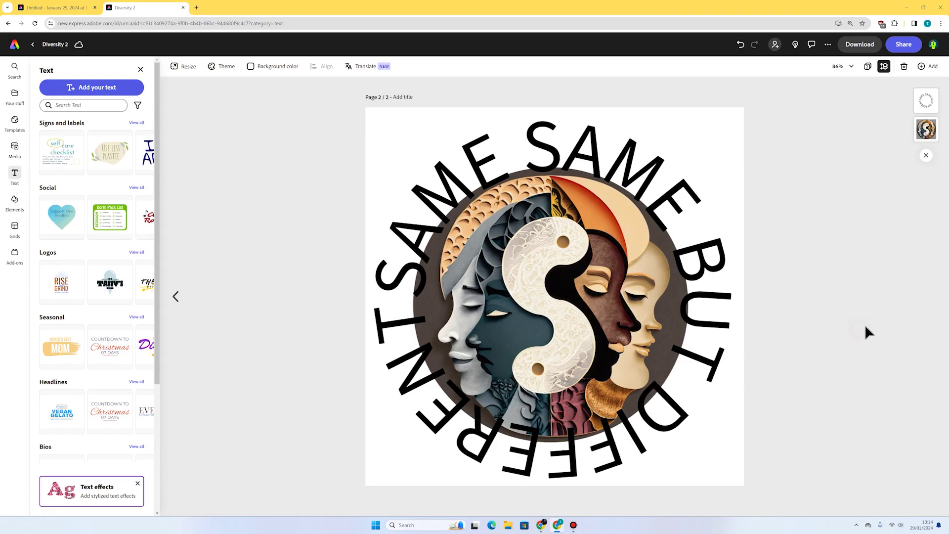
click(676, 174)
- Shrink the round image slightly, centre it on the page, and centre the circular text around it
drag(683, 165, 657, 196)
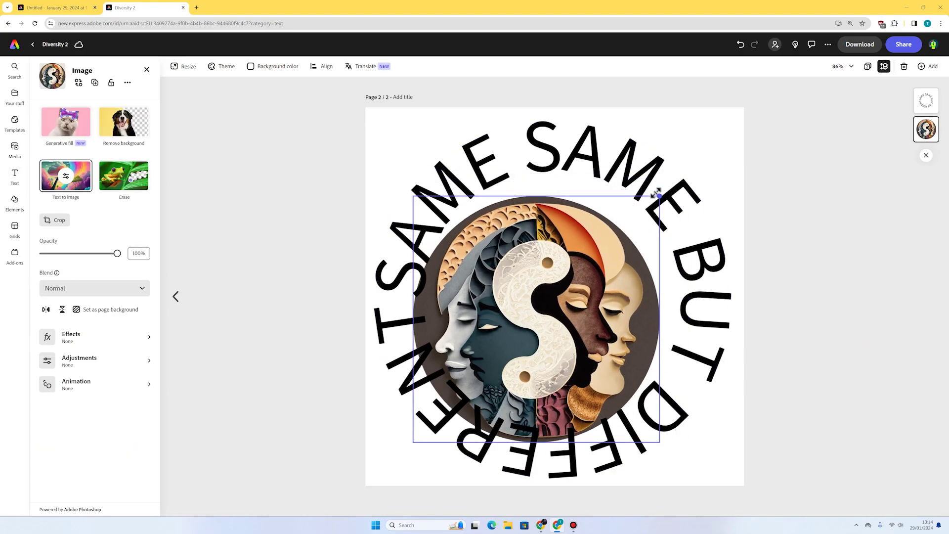
mouse_move(563, 267)
mouse_down()
mouse_move(586, 253)
mouse_move(569, 252)
mouse_move(564, 296)
mouse_move(578, 276)
mouse_move(547, 271)
mouse_move(578, 280)
mouse_up()
drag(670, 184, 660, 179)
click(820, 218)
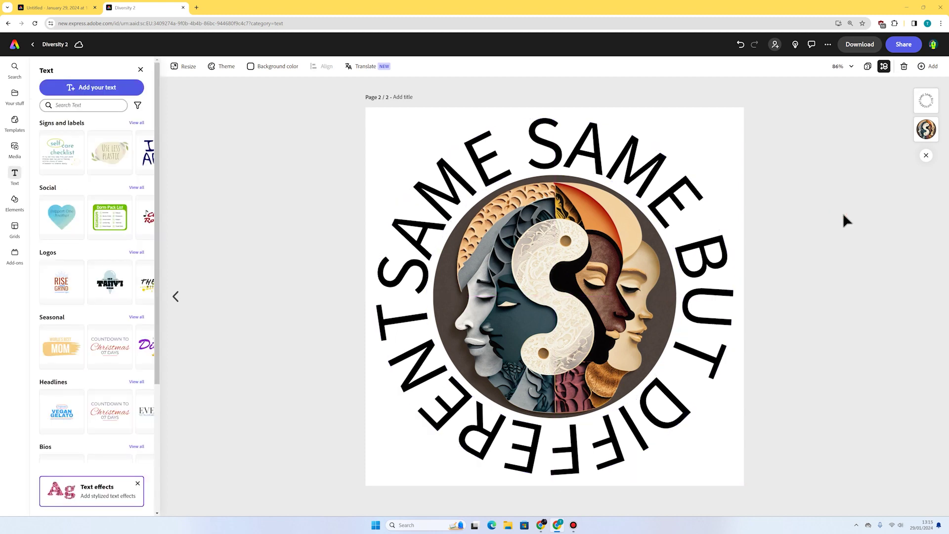
- Change the circular text's font to Barber Complete
click(696, 171)
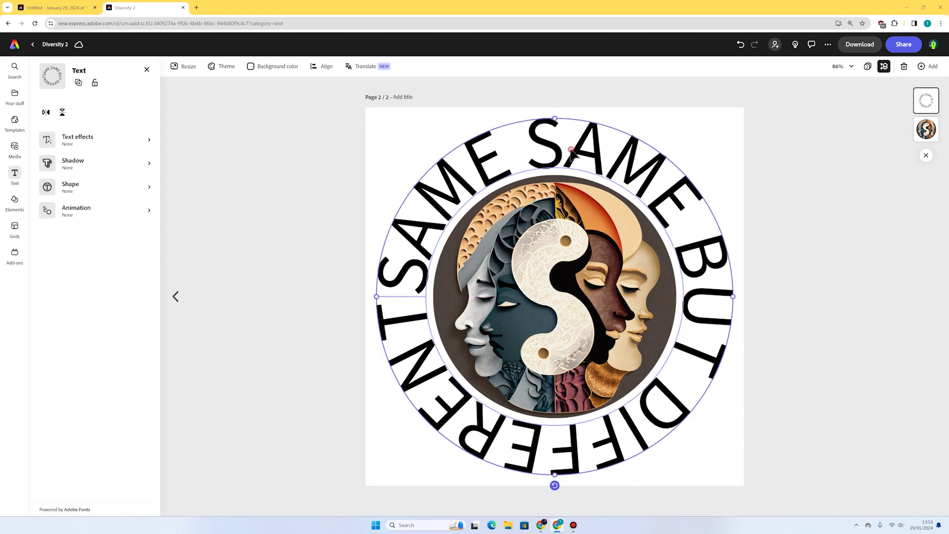
click(143, 139)
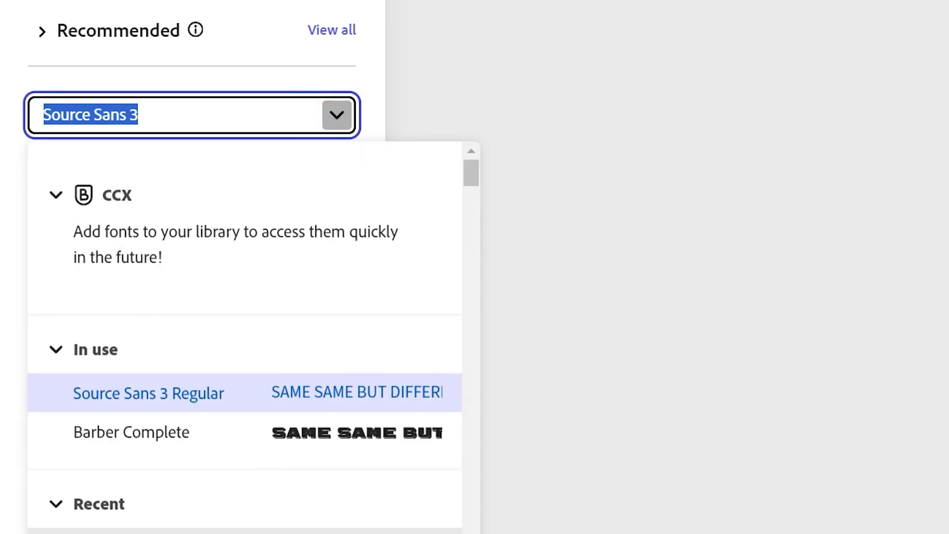
click(312, 421)
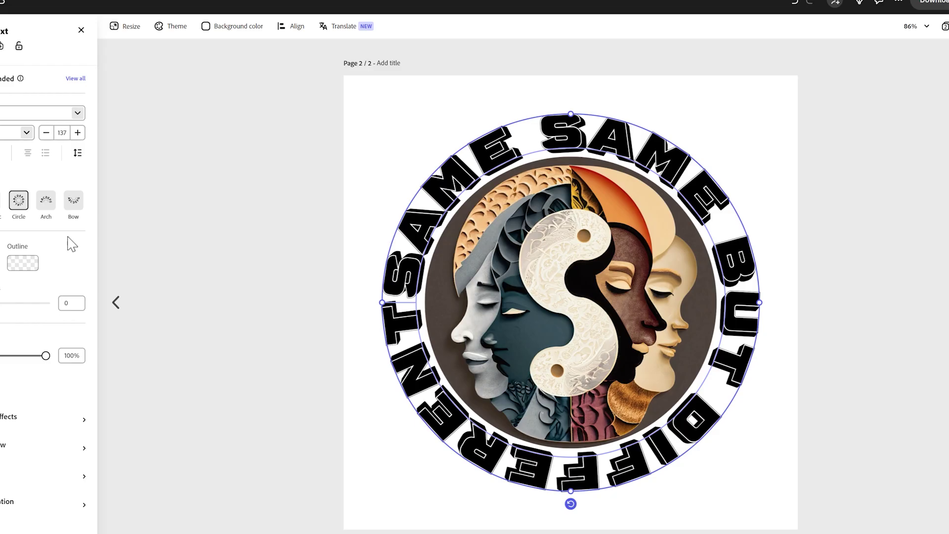
click(903, 341)
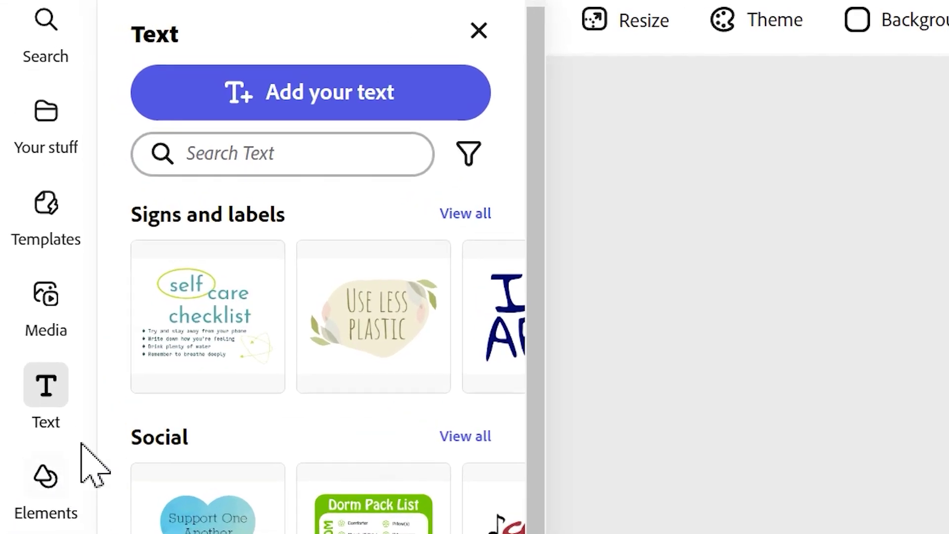
- Search Backgrounds for 'diversity' and, after trying a few, use the overlapping hands image
click(45, 475)
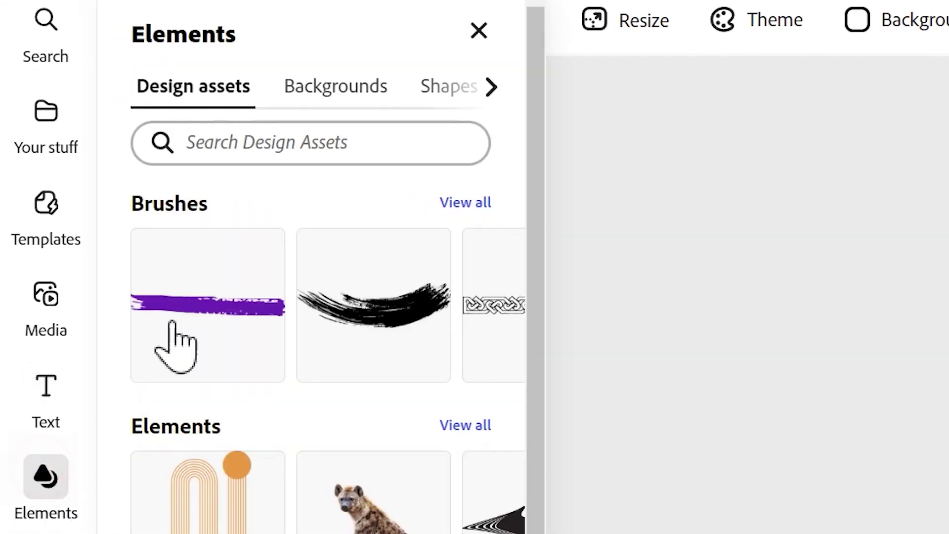
click(339, 90)
click(341, 138)
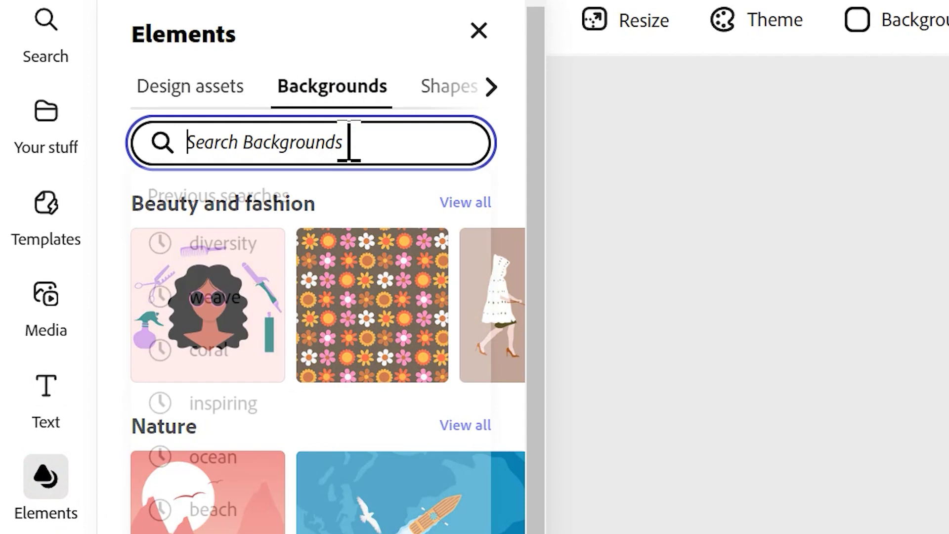
text(diversity)
key(Return)
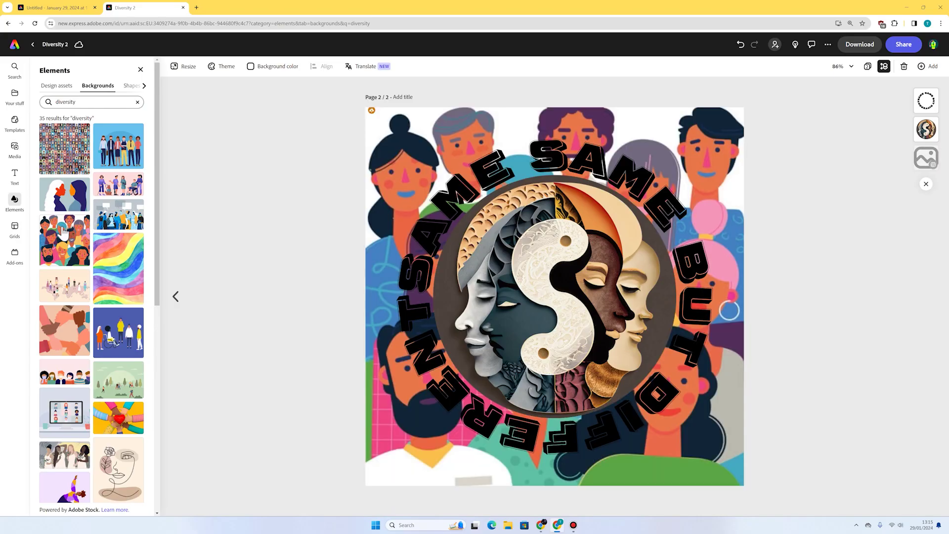
click(437, 336)
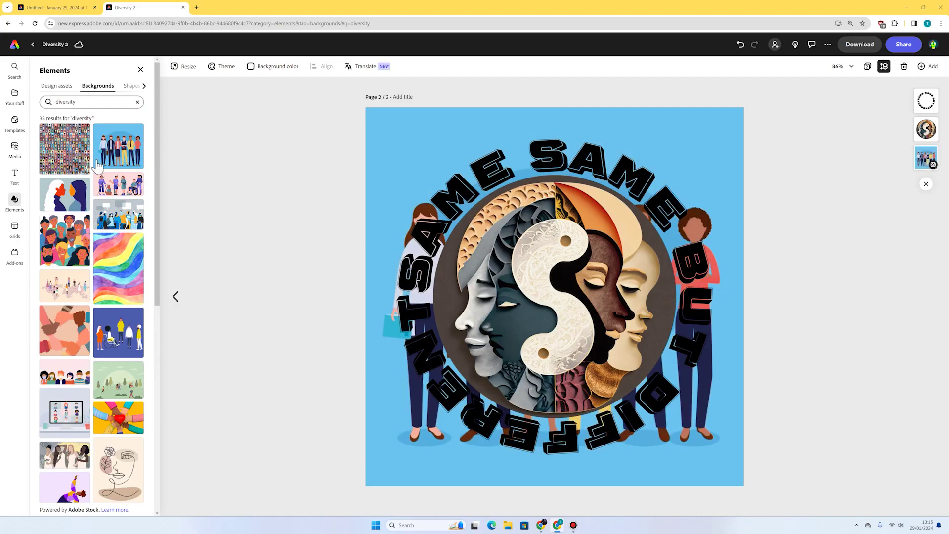
click(72, 200)
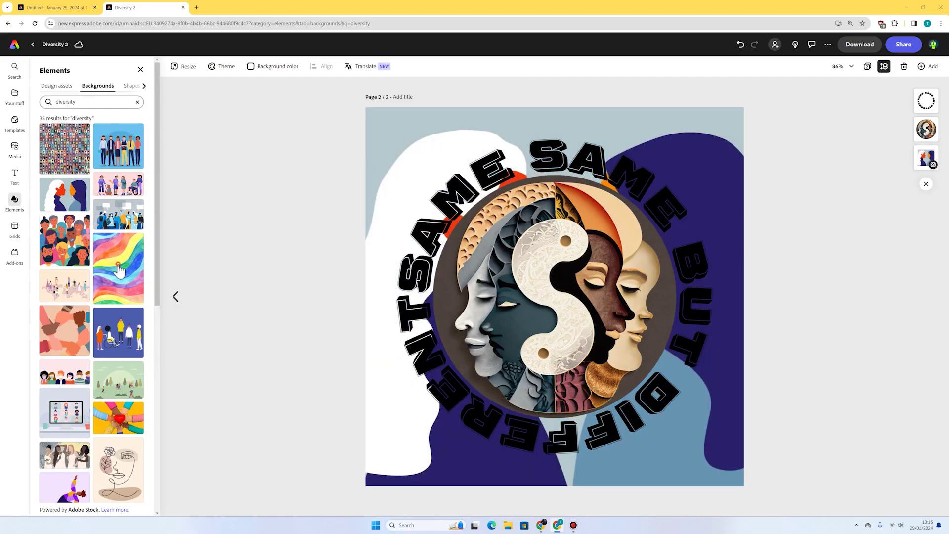
click(119, 270)
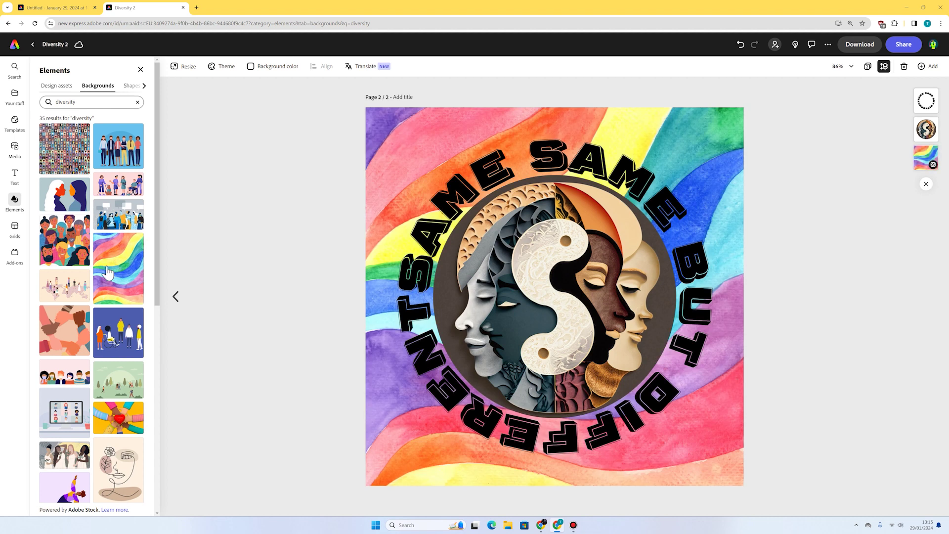
click(65, 331)
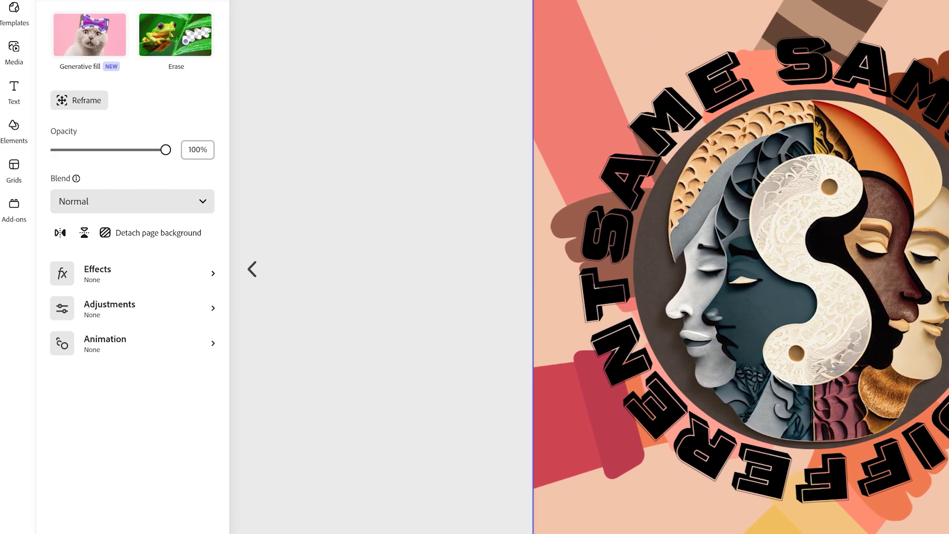
- Apply the orange-and-purple Duotone effect to the hands background
click(124, 273)
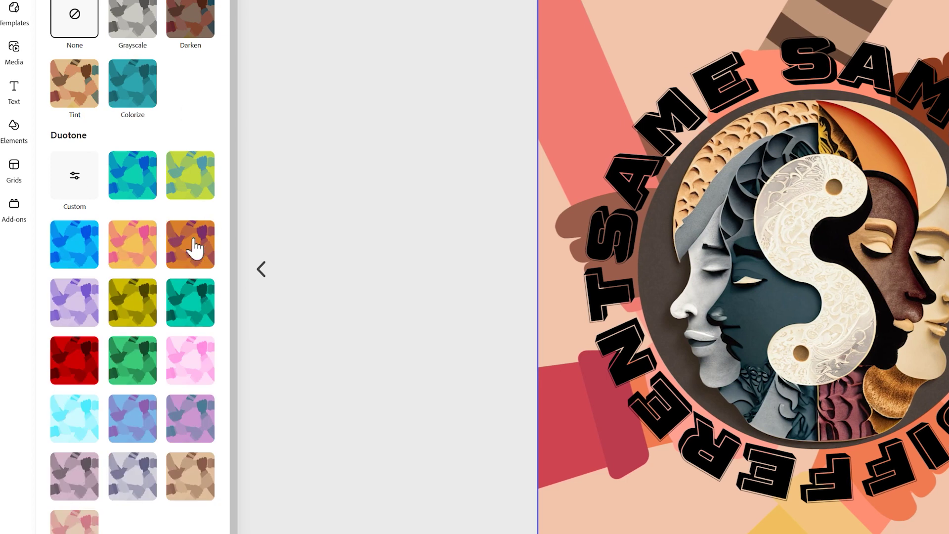
click(121, 376)
click(83, 366)
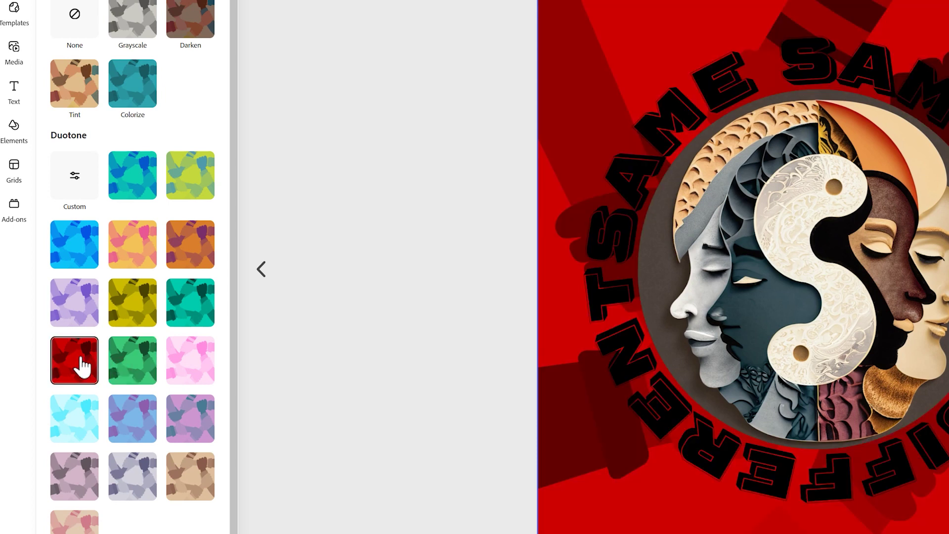
click(74, 314)
click(187, 253)
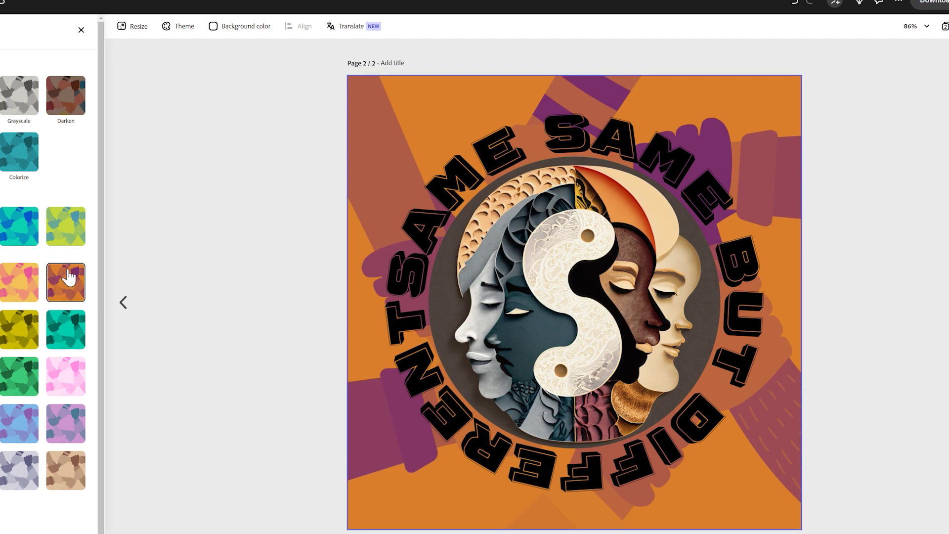
click(907, 352)
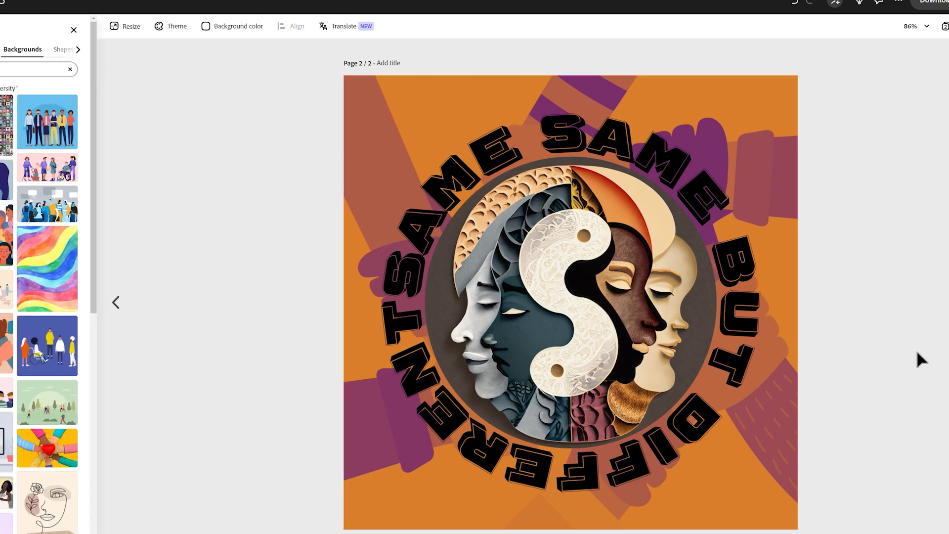
click(588, 285)
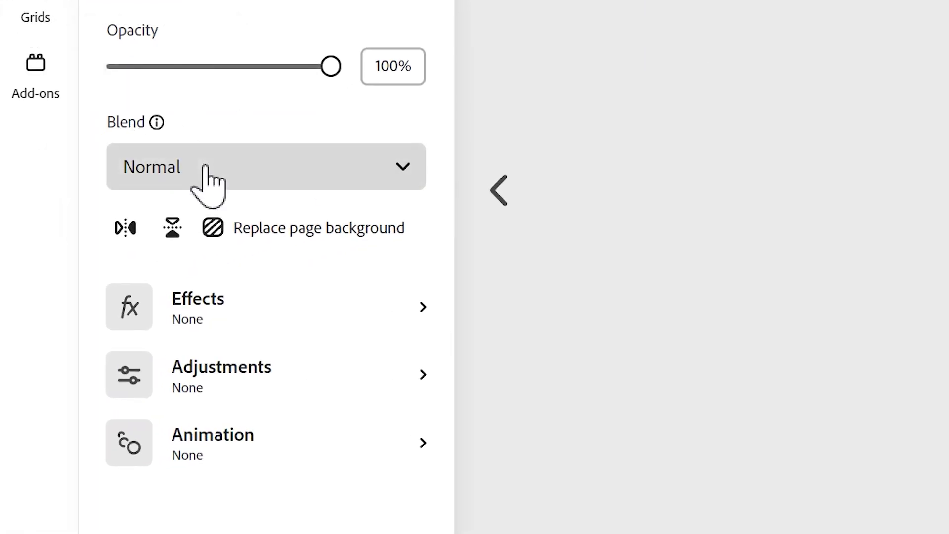
- Set the central faces image's blend mode to Multiply
click(204, 166)
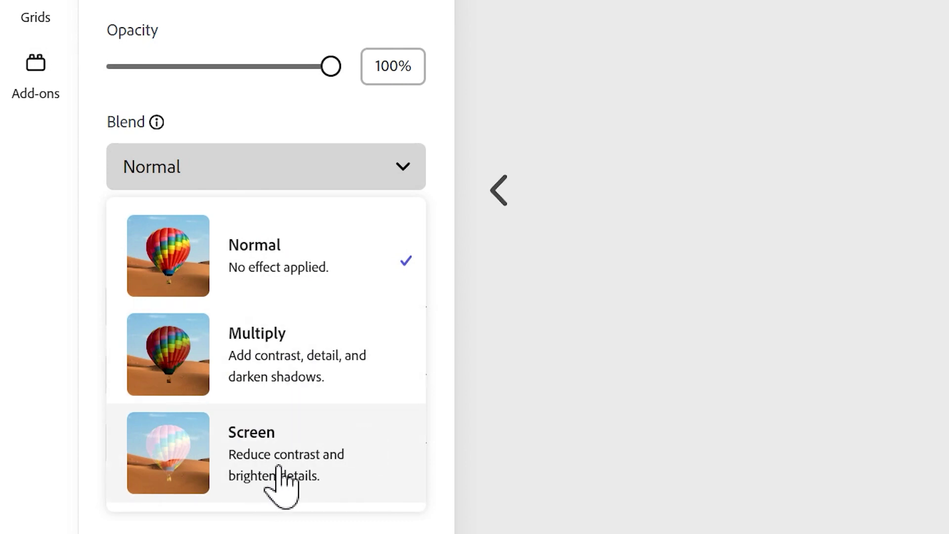
click(290, 346)
click(260, 272)
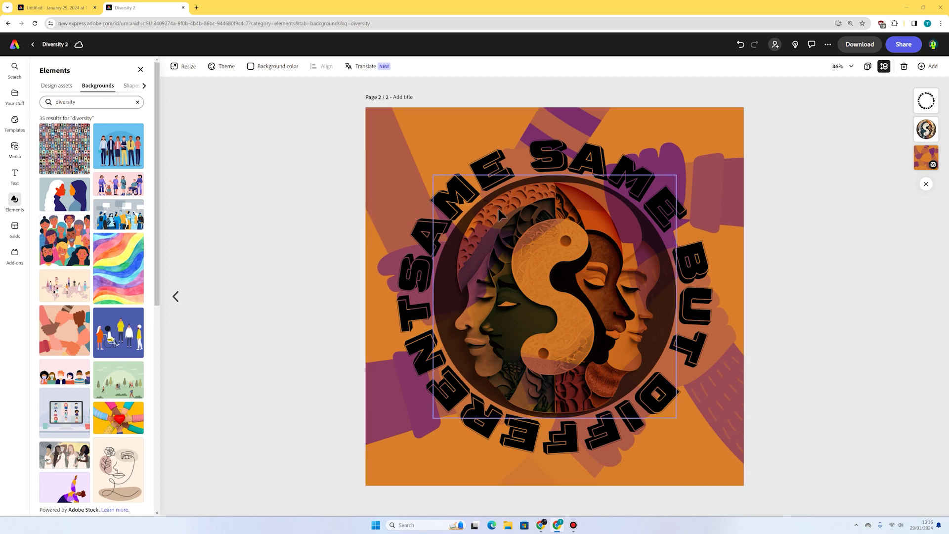
- Set the circular text's fill to No fill
click(467, 177)
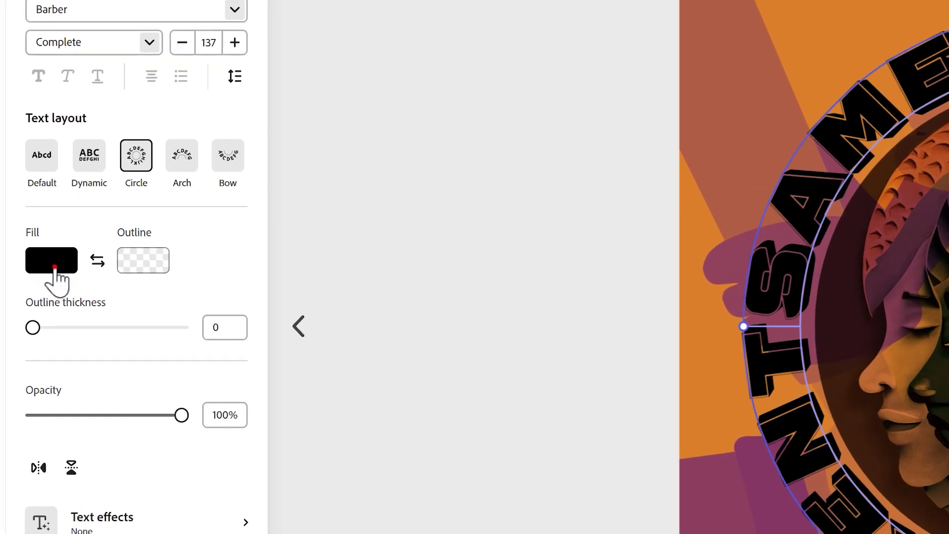
click(53, 267)
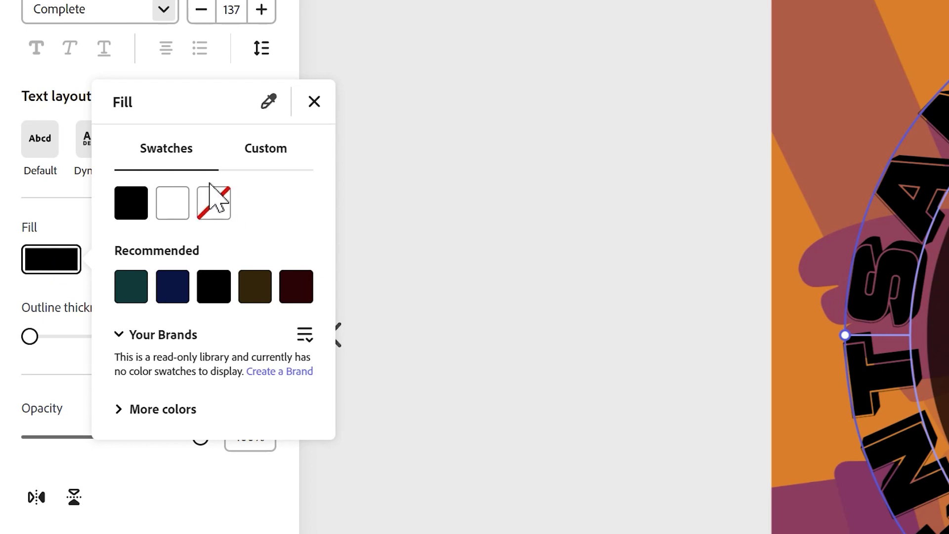
click(257, 151)
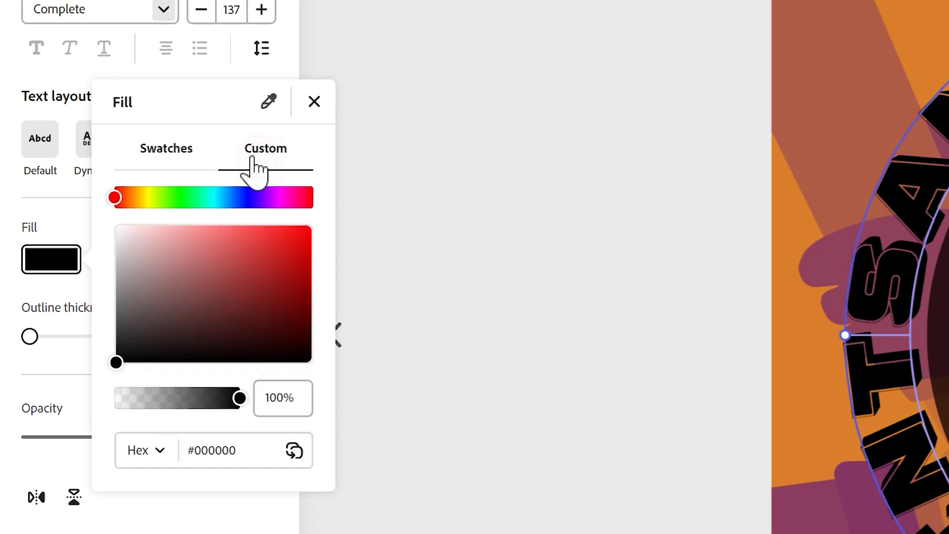
click(163, 150)
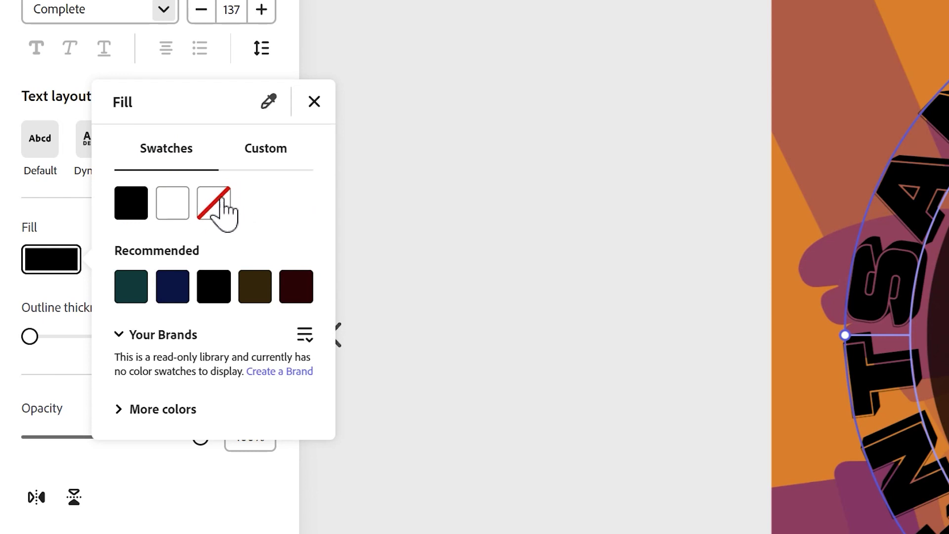
click(212, 207)
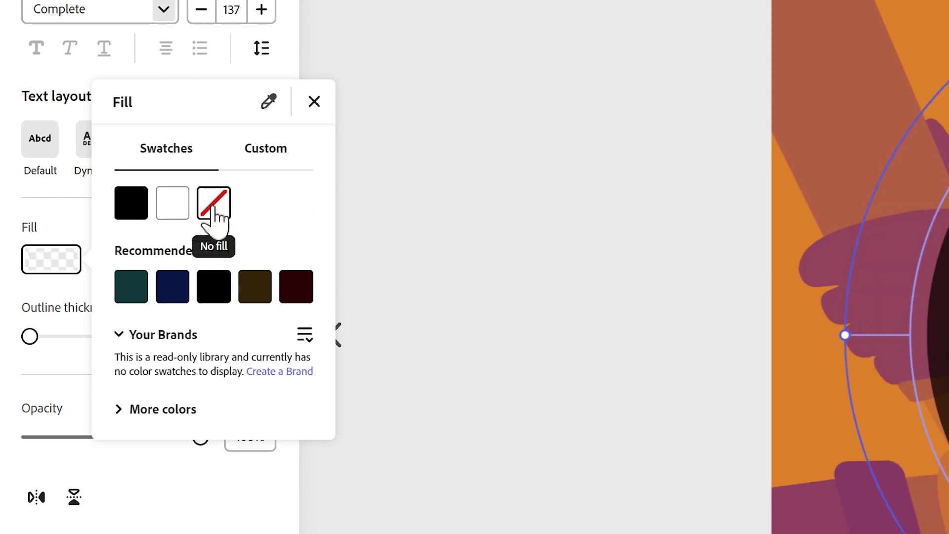
click(314, 103)
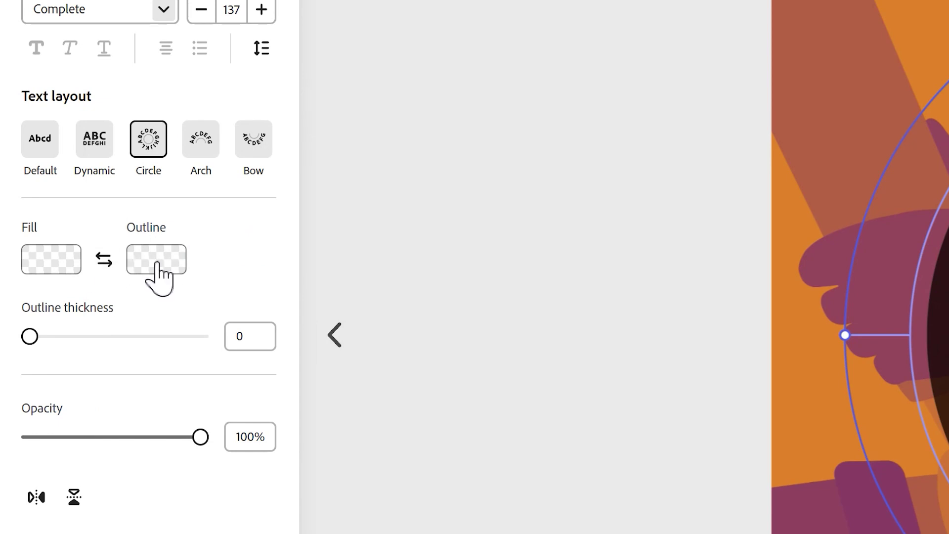
- Give the circular text a black outline
click(163, 262)
click(236, 203)
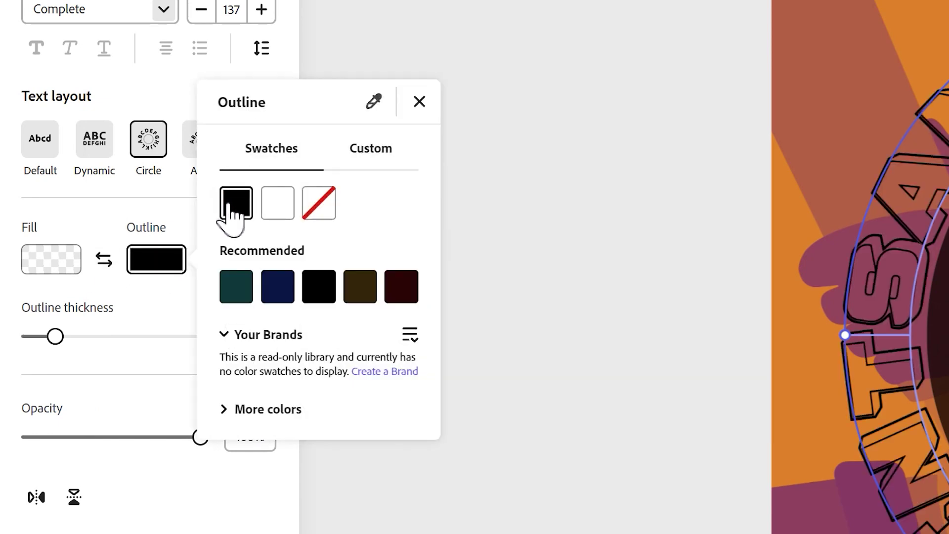
click(544, 117)
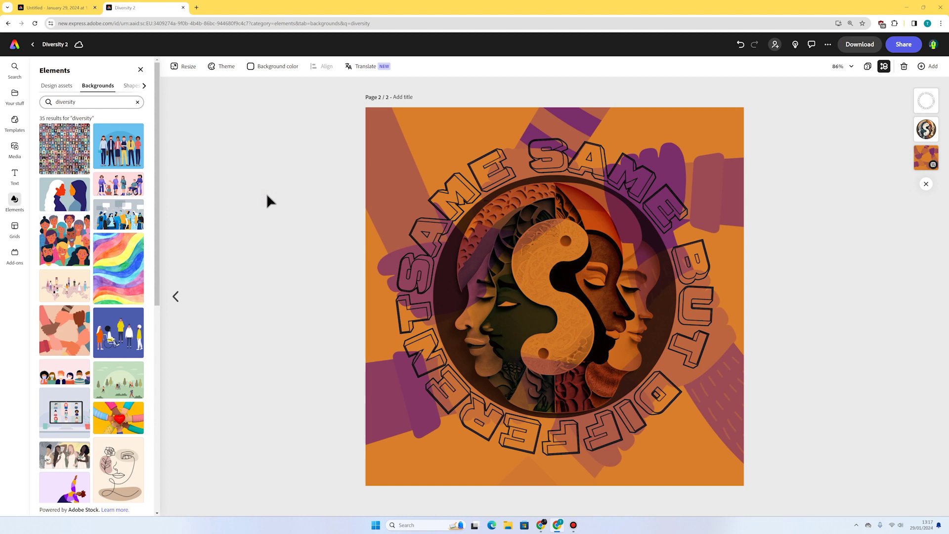
- Add a backing shape behind the SAME SAME BUT DIFFERENT text ring
click(427, 223)
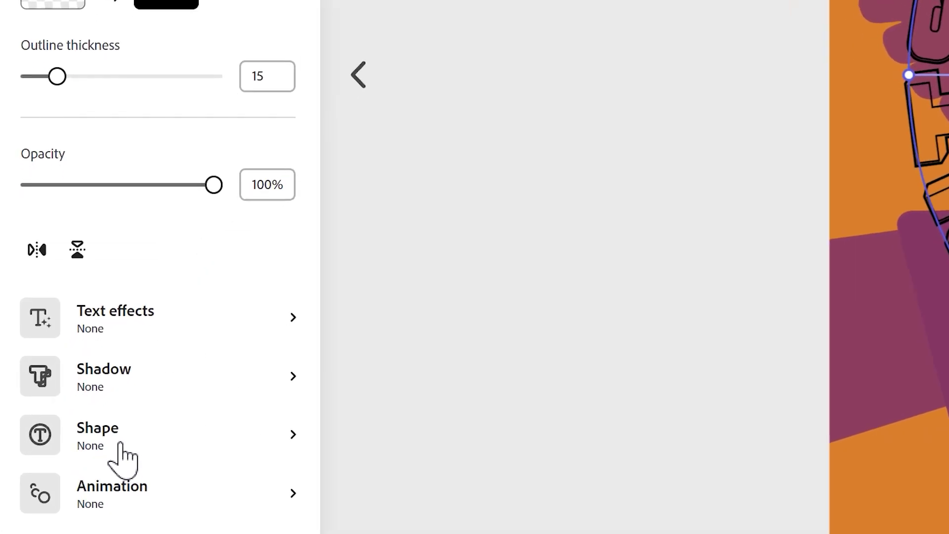
click(120, 441)
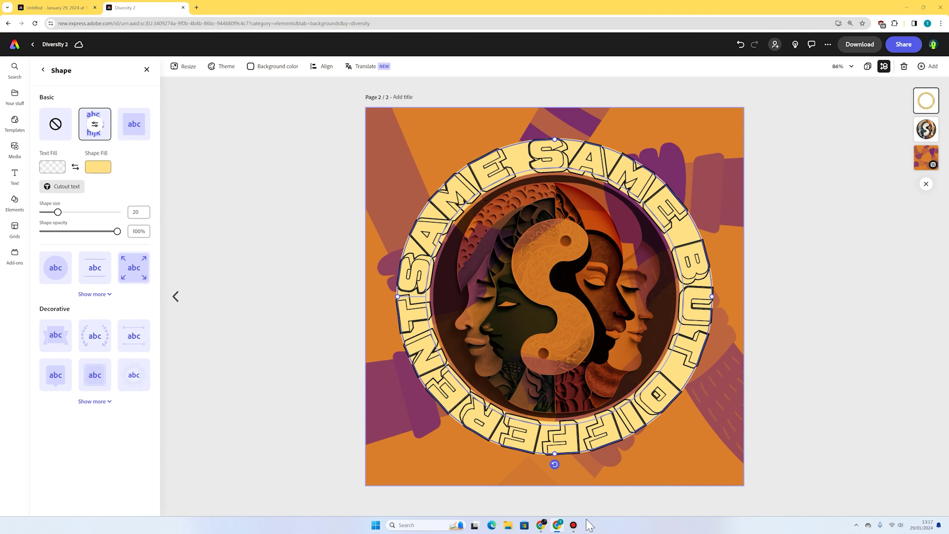
mouse_move(544, 528)
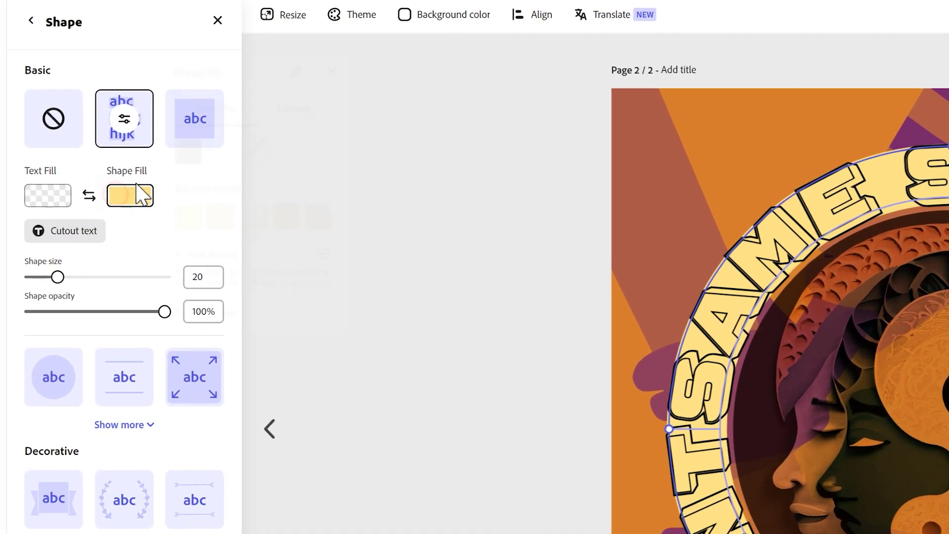
- Fill the backing shape with orange sampled from the poster background, after trying gold and mauve
click(98, 166)
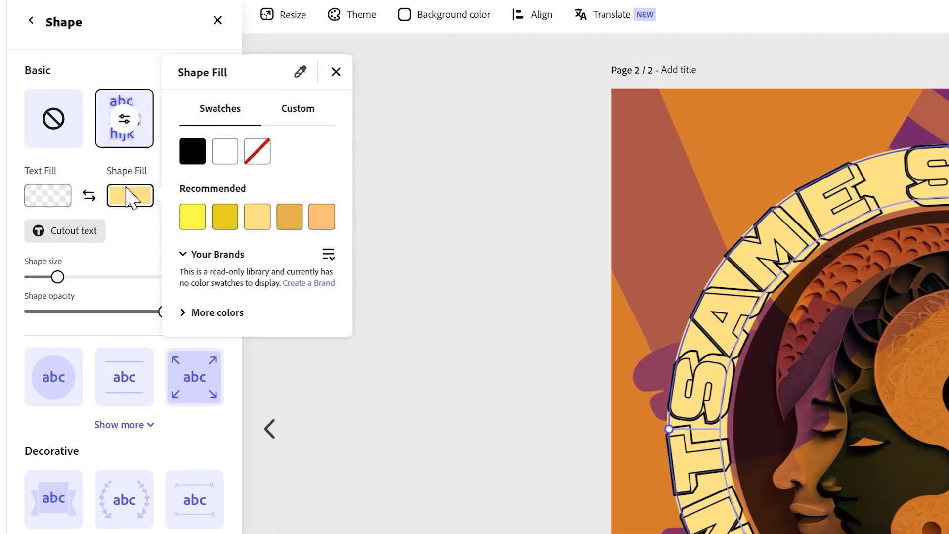
click(312, 107)
mouse_move(202, 188)
mouse_down()
mouse_move(276, 218)
mouse_move(275, 196)
mouse_up()
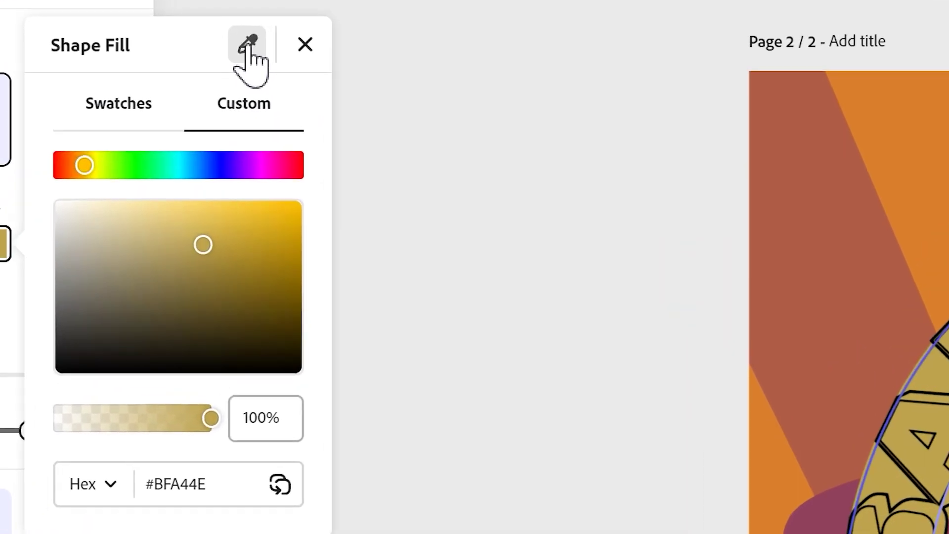
click(247, 47)
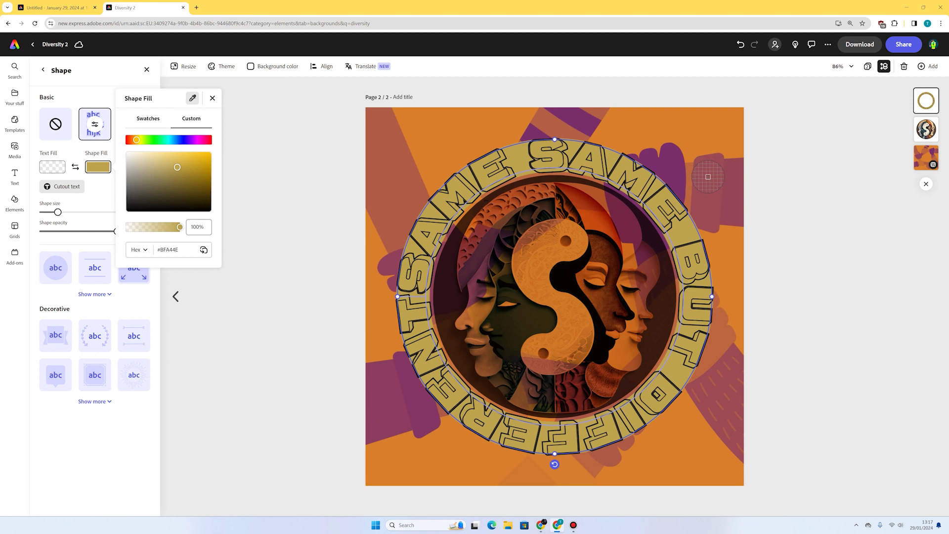
click(703, 163)
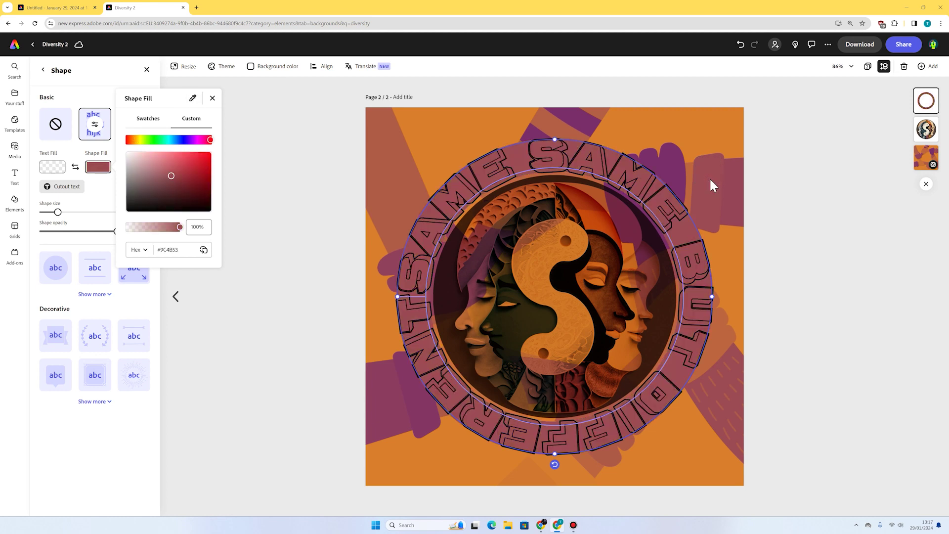
click(826, 244)
click(105, 167)
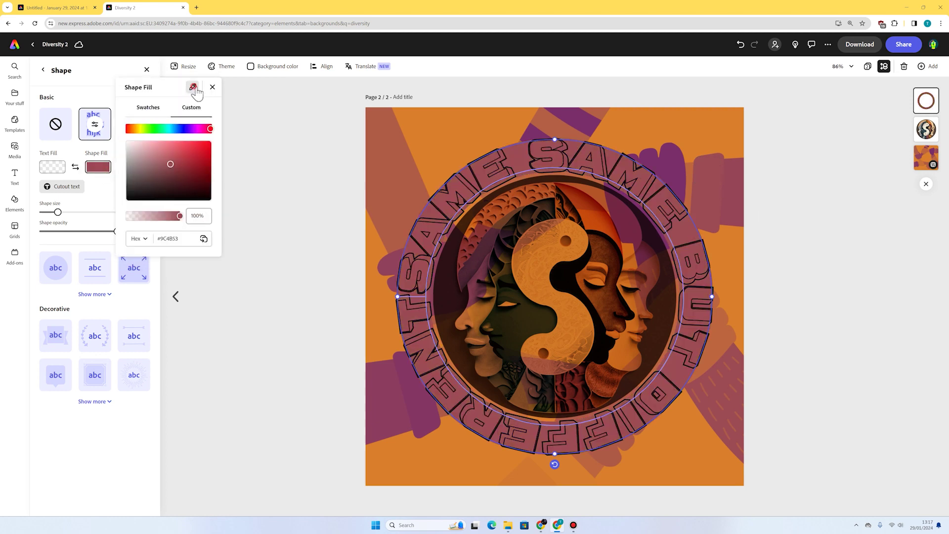
click(194, 88)
click(717, 123)
- Fill the circular text with purple (#833663) sampled from the poster
click(841, 159)
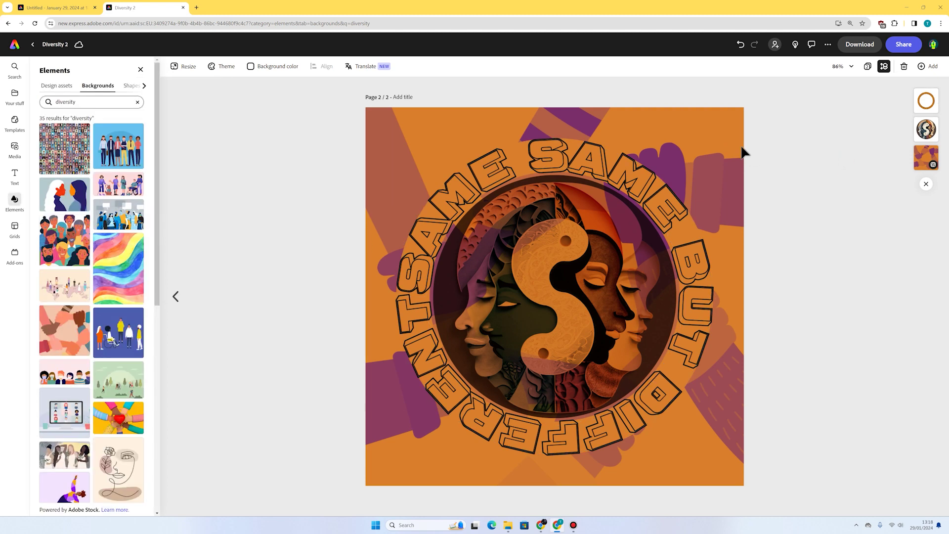
click(555, 451)
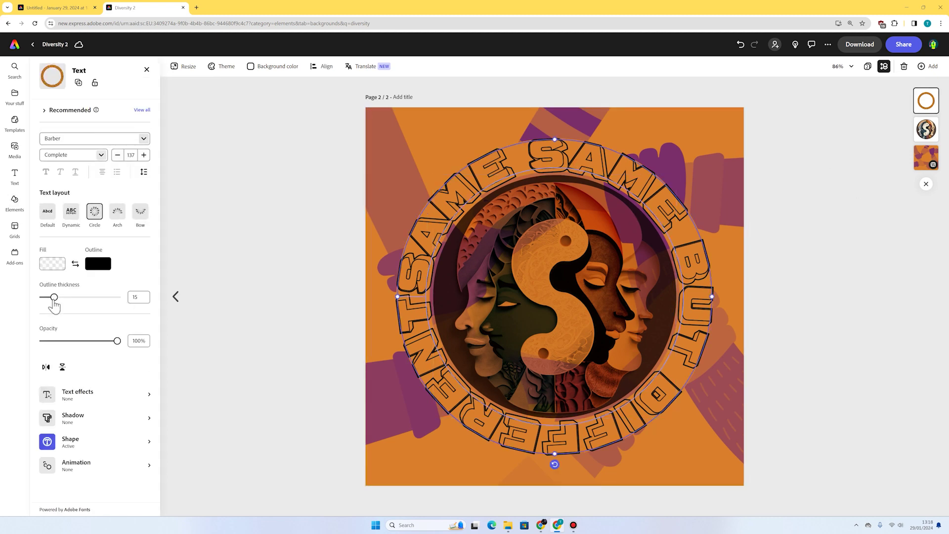
click(52, 265)
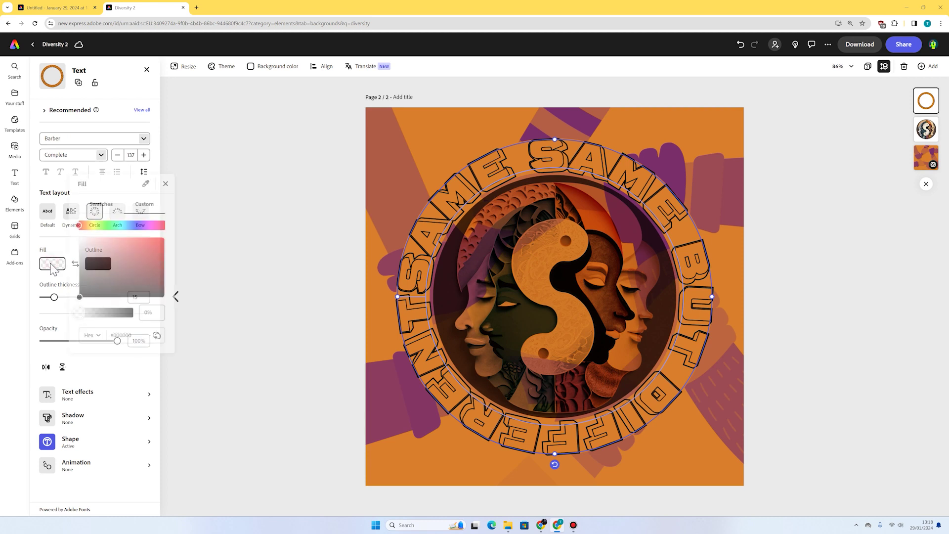
click(144, 185)
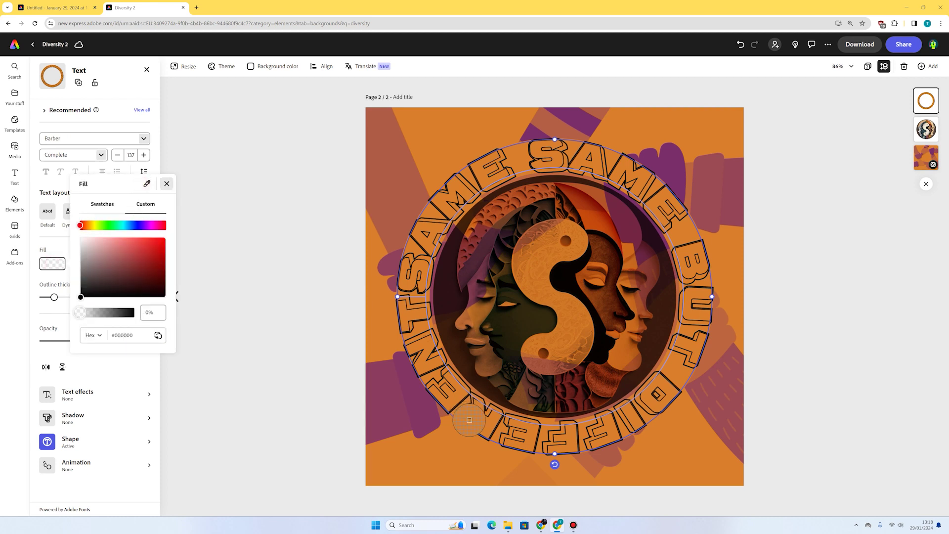
click(417, 418)
- Reselect the text ring and open its backing shape settings to set 37% opacity
click(819, 325)
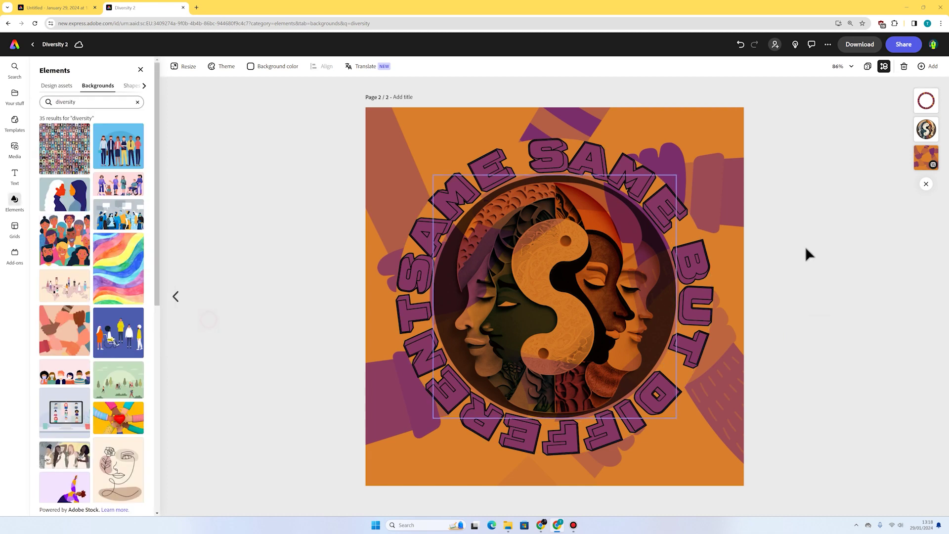
click(575, 138)
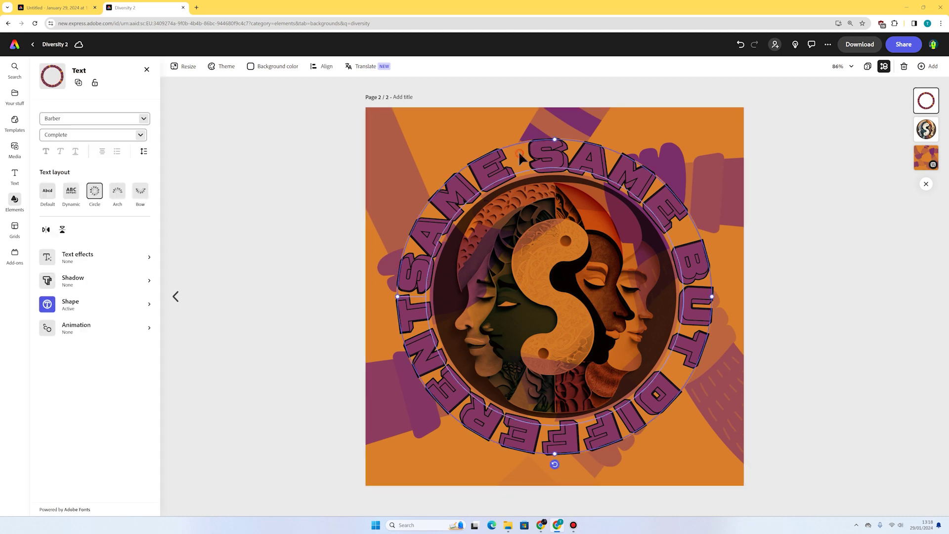
click(77, 442)
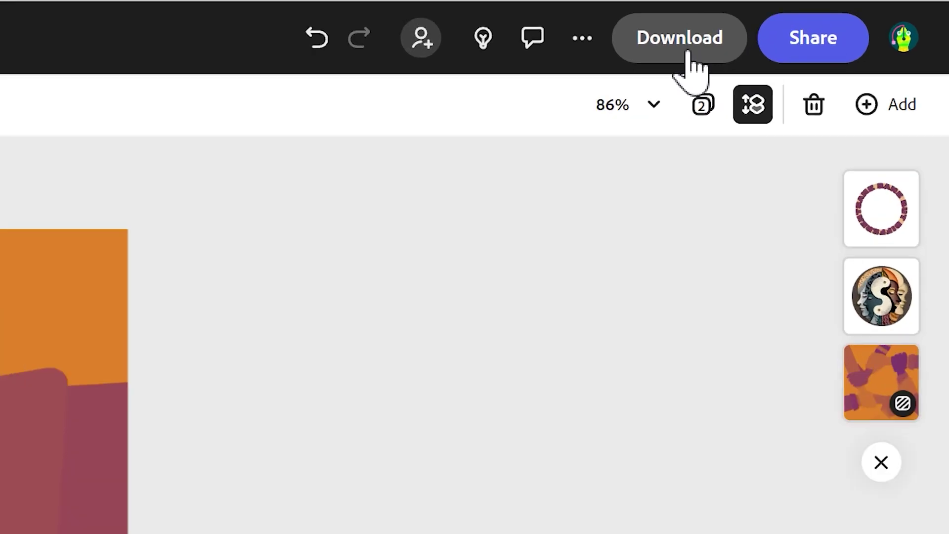
- Download the Diversity poster as a PNG, then bring up the Share options
click(687, 53)
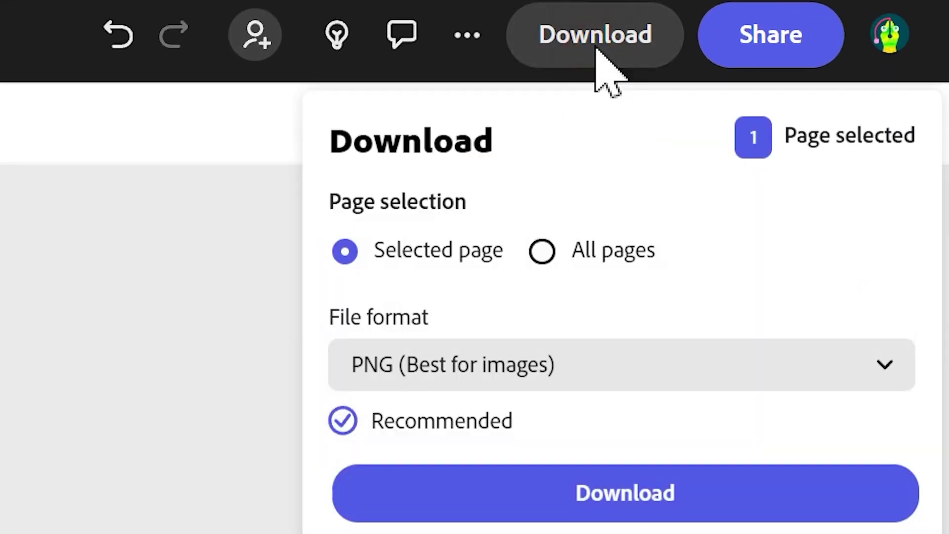
click(444, 491)
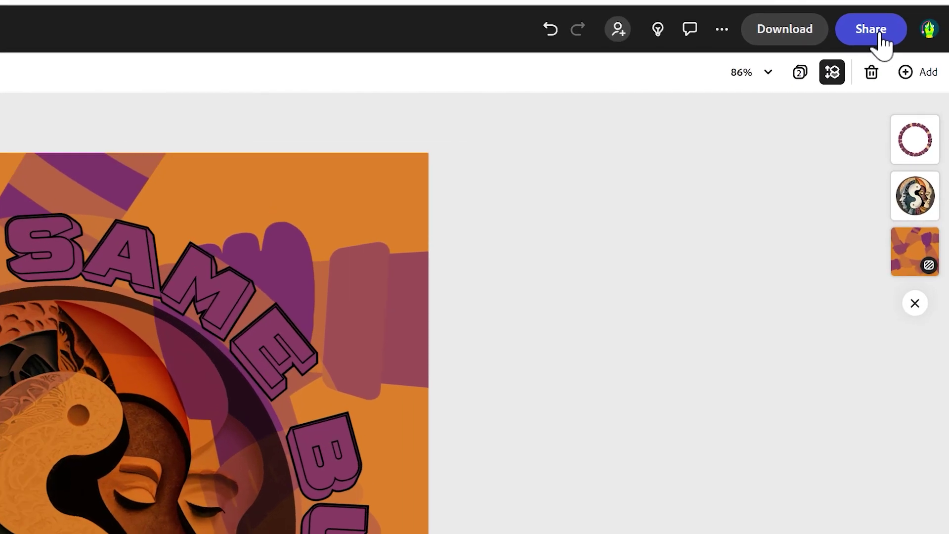
click(910, 47)
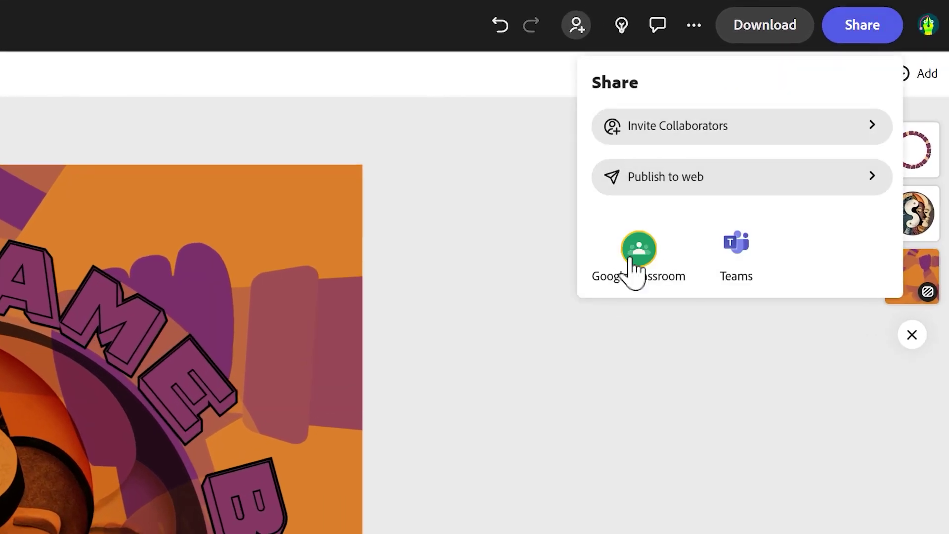